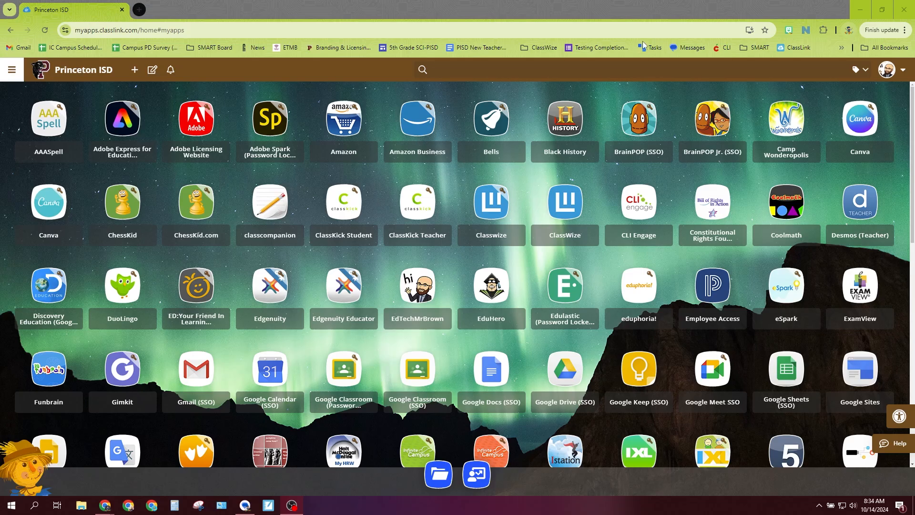
Step: Open Aware through eduphoria! and start creating a new standard assessment
click(643, 292)
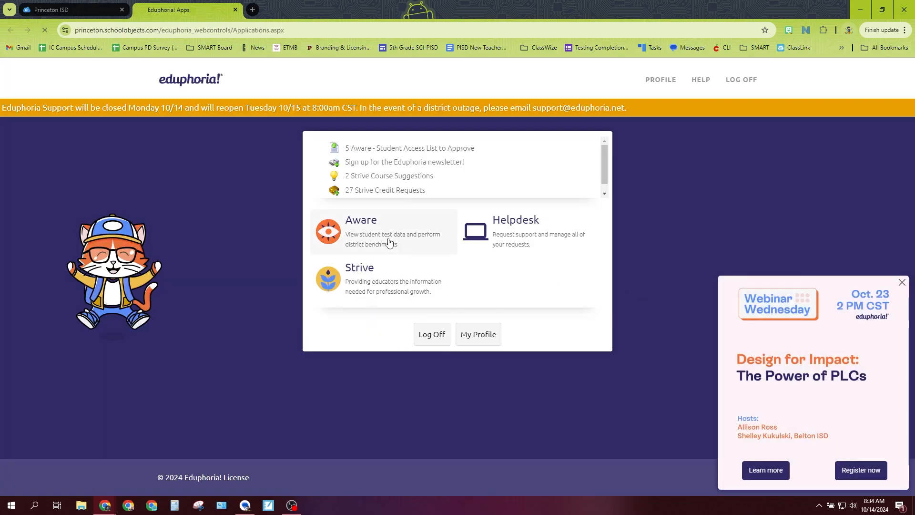
click(389, 242)
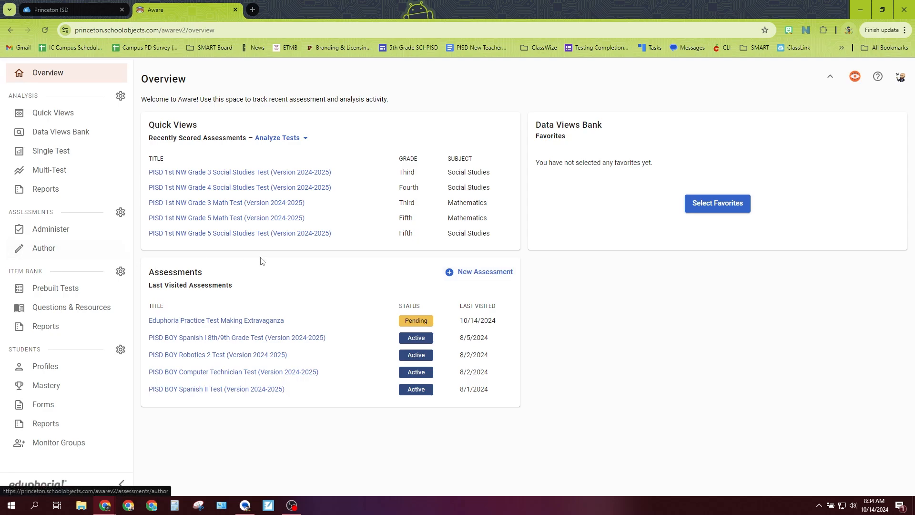
click(476, 270)
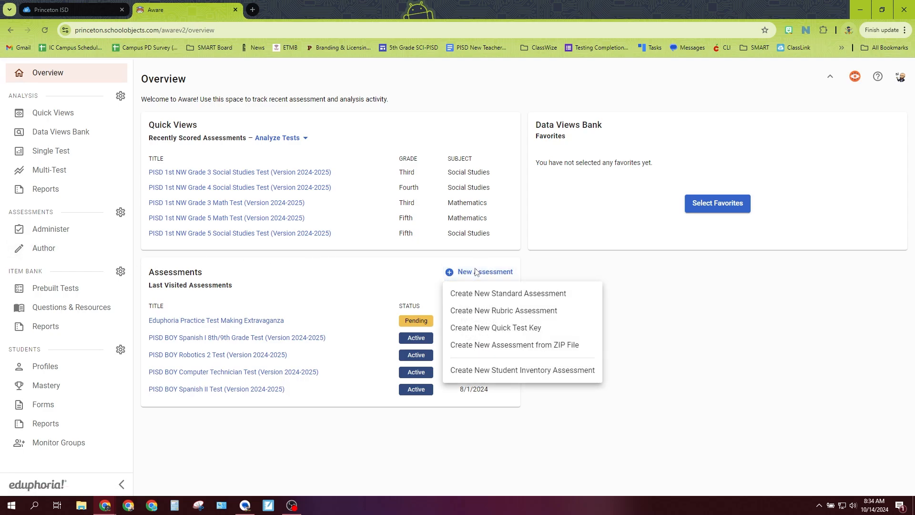
click(547, 293)
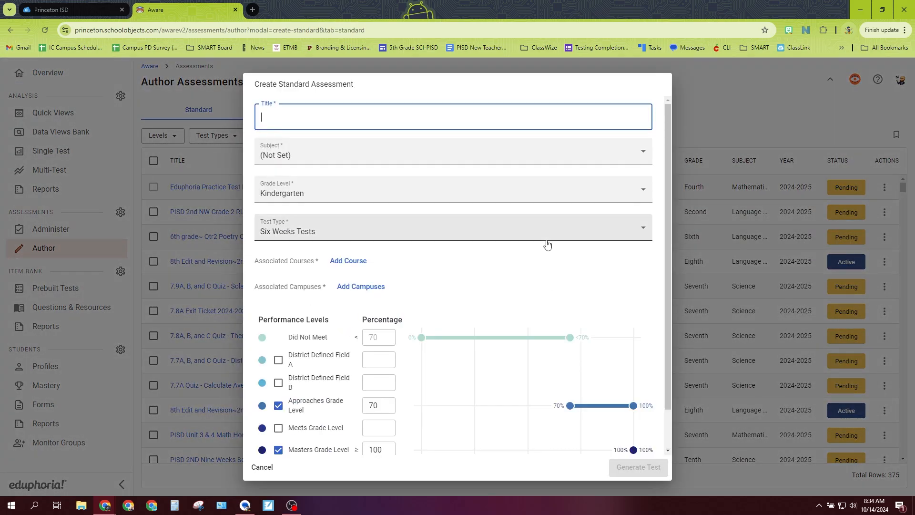
Step: Set the assessment's grade level to Fourth, subject to Mathematics and title to "Math Extravaganza Quiz"
click(352, 193)
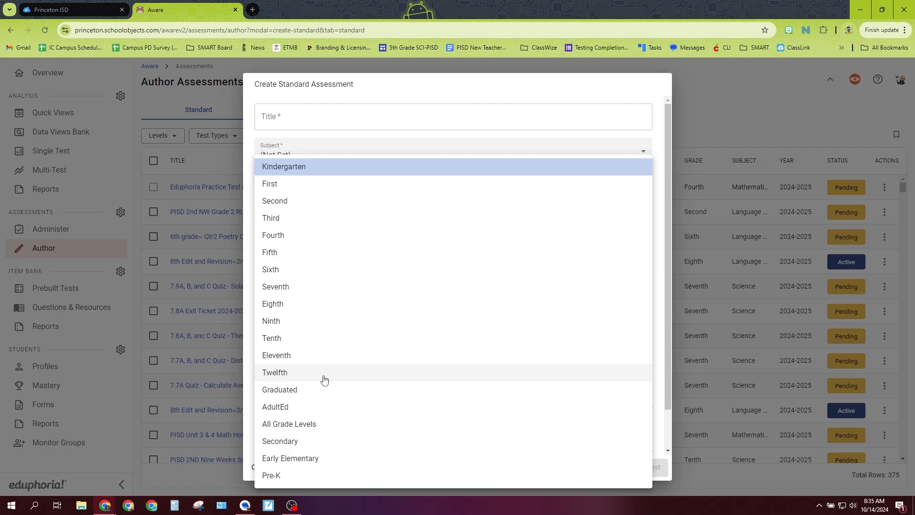
click(341, 234)
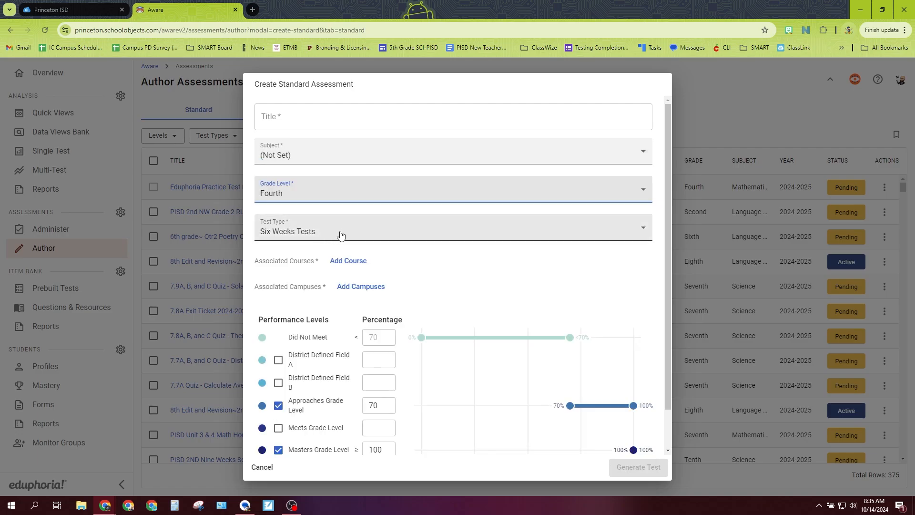
click(370, 150)
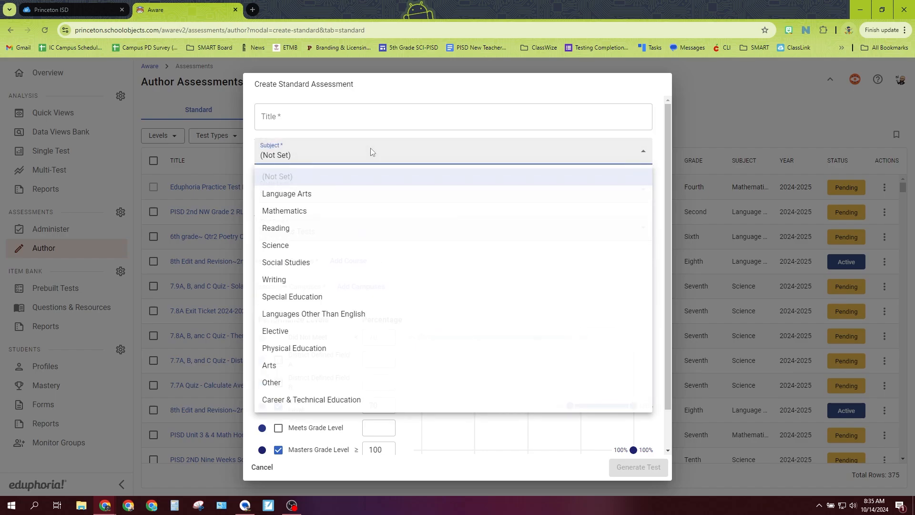
click(319, 217)
click(371, 123)
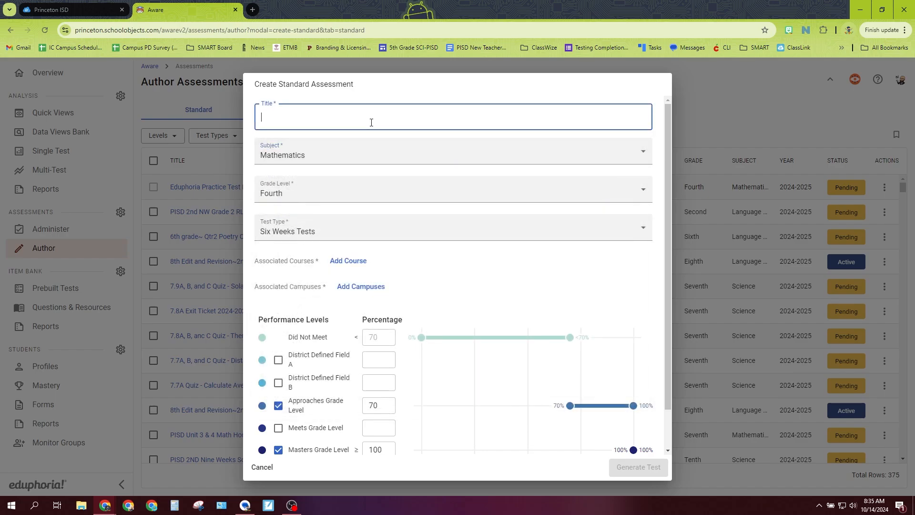
text(Math Extravaganza Quiz)
key(Tab)
Step: Associate the Mathematics, Grade 4 course and the eight elementary campuses with the assessment, and generate the test
scroll(477, 286, down, 1)
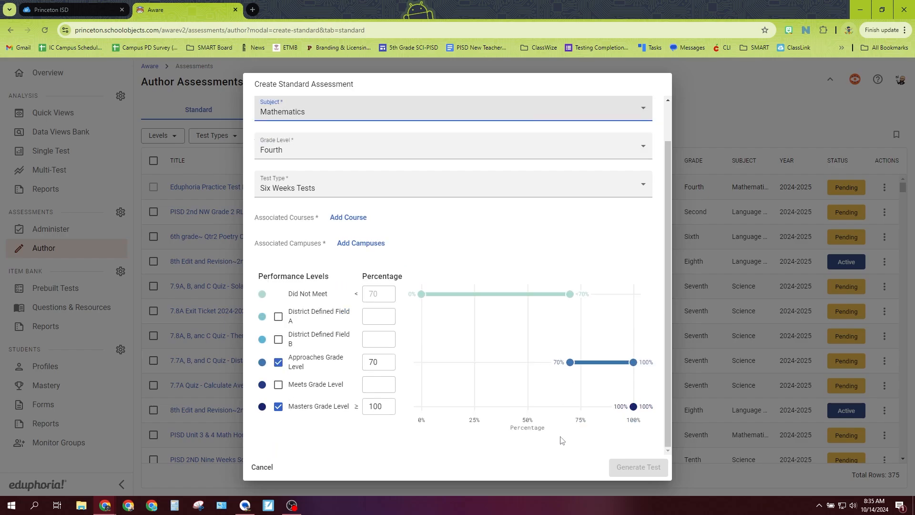
click(353, 218)
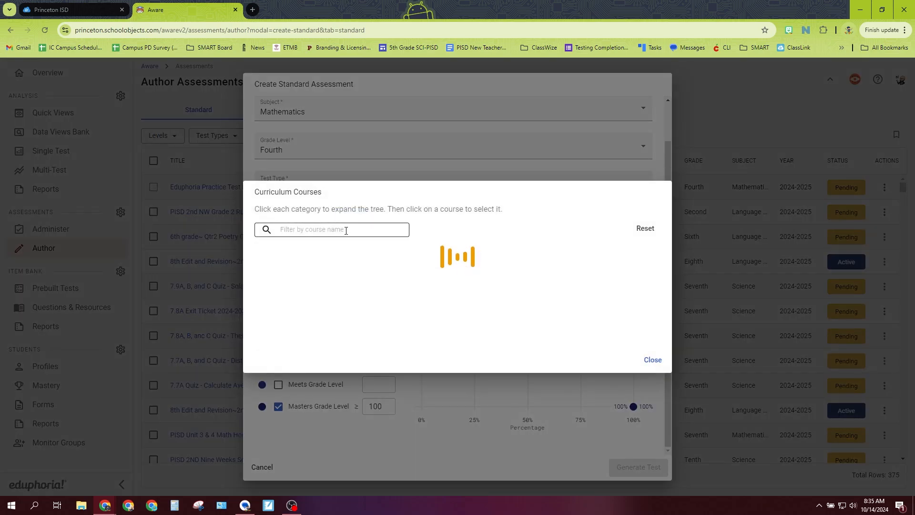
click(337, 281)
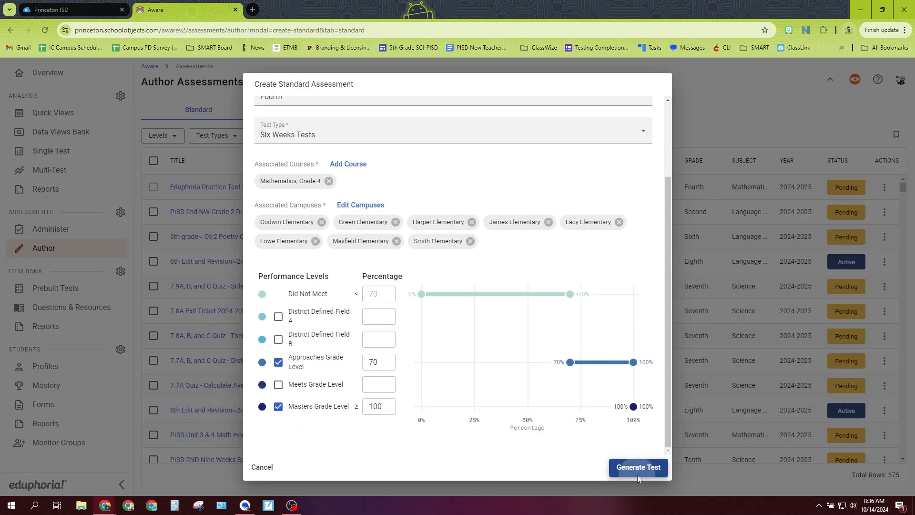
click(637, 469)
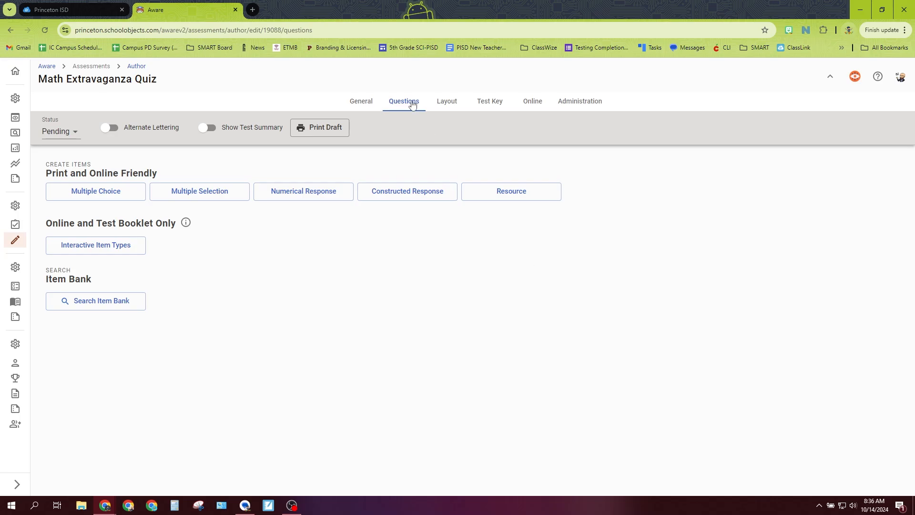
Step: Review the quiz's general test details and start a new interactive question of the Hot Text type
click(349, 103)
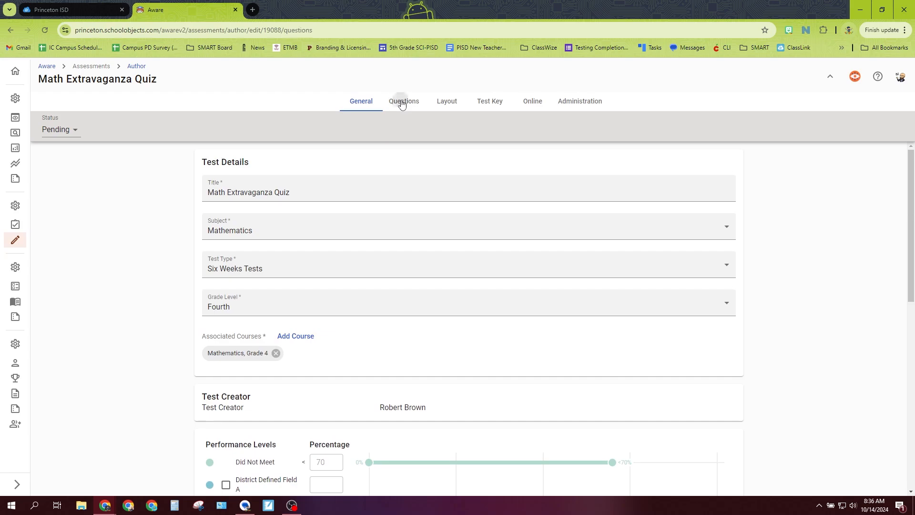
click(403, 100)
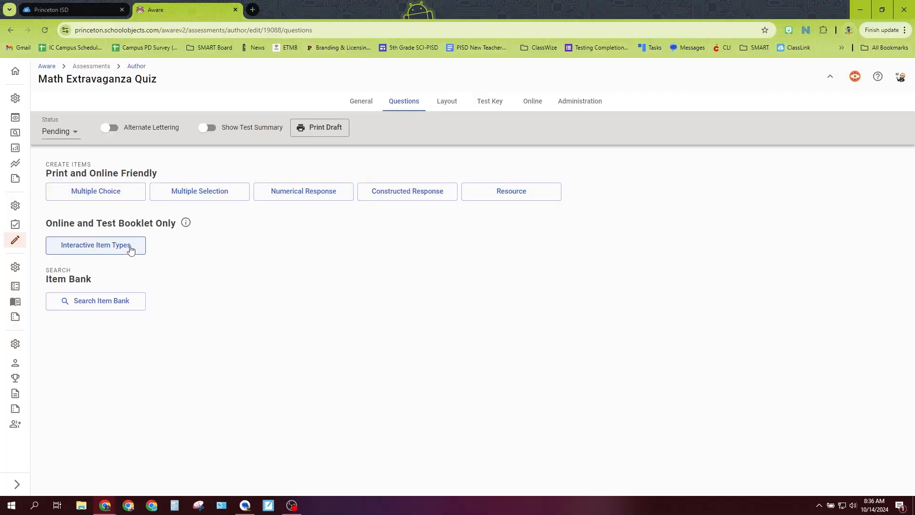
click(129, 245)
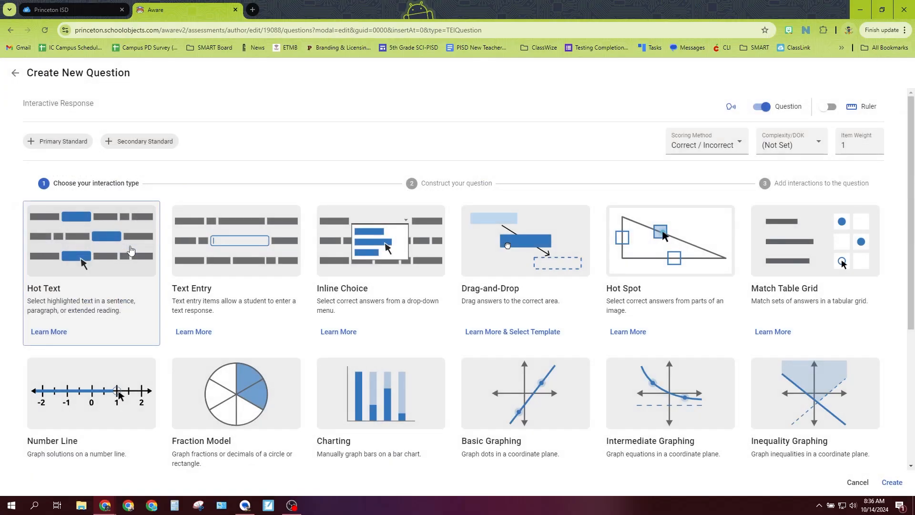
click(106, 247)
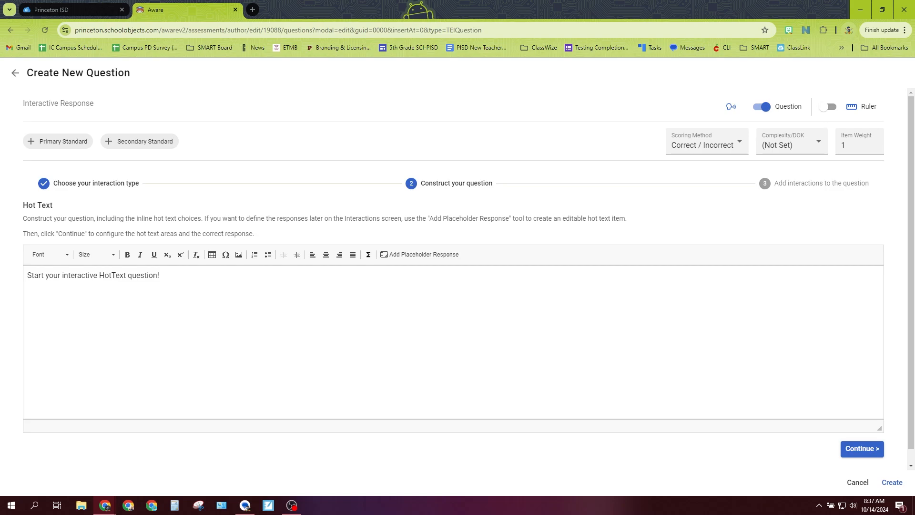
Step: Replace the default question text with a problem about 17 Stanley tumblers, 10 sold and 7 left, asking which words indicate subtraction, and continue to the interactions
triple_click(188, 281)
text(Marco has 17 Stanley tumblers. He sells 10 Stanley tumblers and has 7 left. Which word or words in the sentence above indicate that we are working with a subtraction problem.)
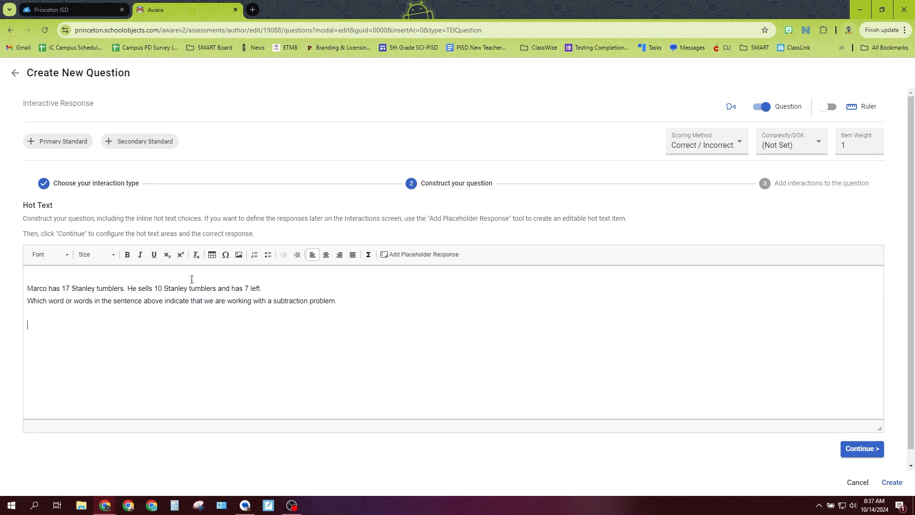
click(194, 277)
key(Delete)
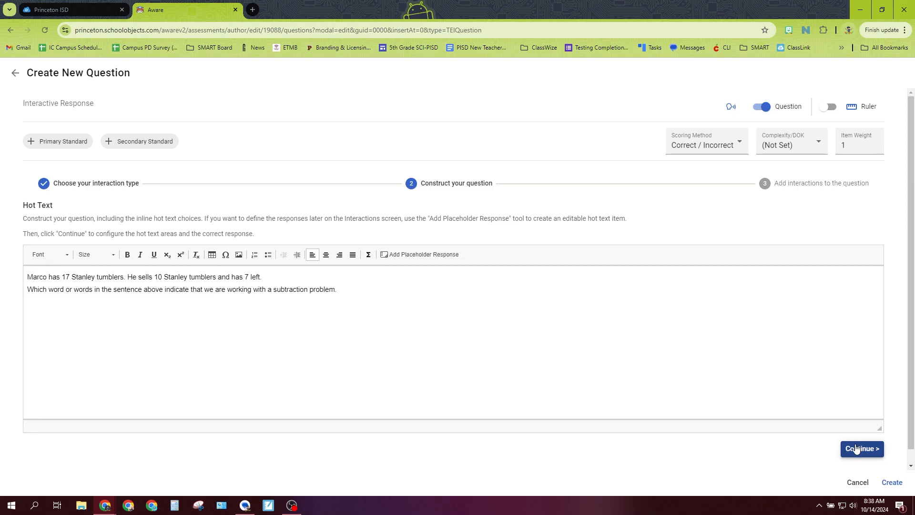
click(855, 448)
Step: Make the word "sells" a hot text area and mark it as the correct answer
double_click(149, 292)
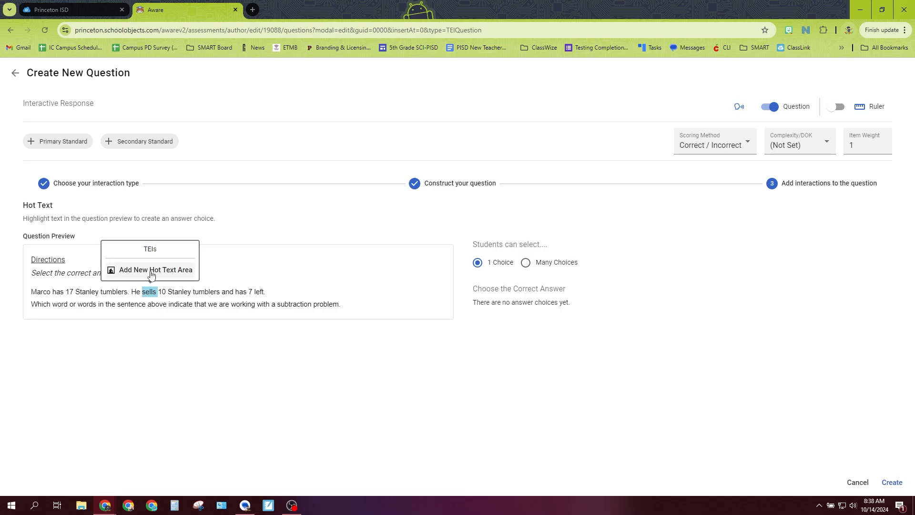
click(151, 270)
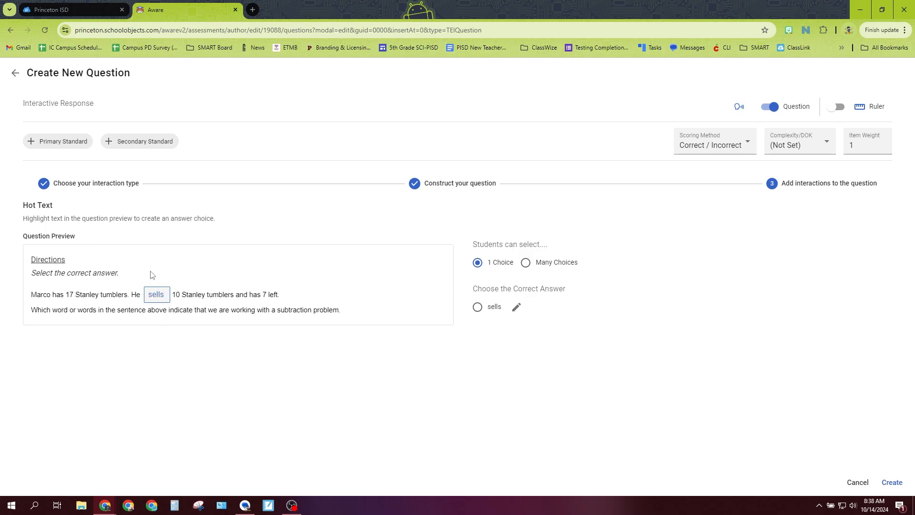
click(478, 307)
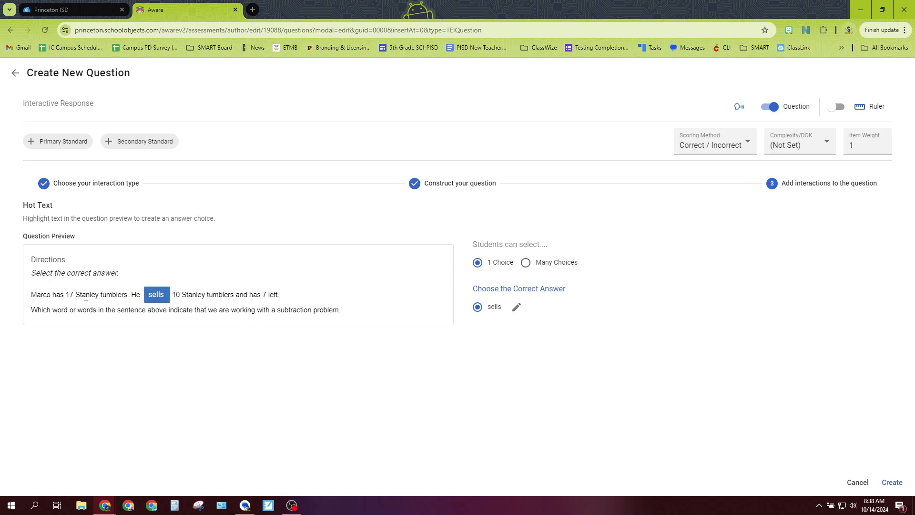
Step: Add "has" and the second "Stanley" in the tumbler problem as further hot text answer choices
double_click(255, 295)
click(256, 274)
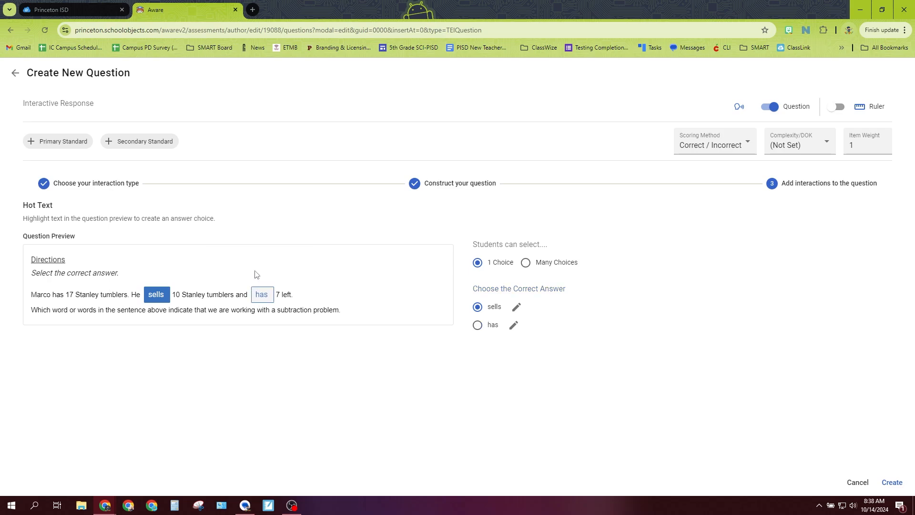
double_click(196, 296)
click(193, 273)
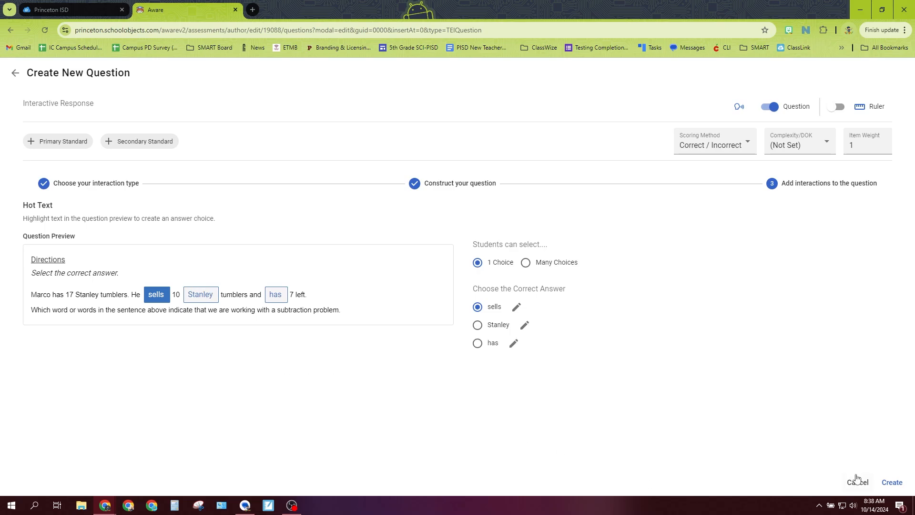
Step: Create the Hot Text question and try it in the online test preview by choosing "sells"
click(893, 483)
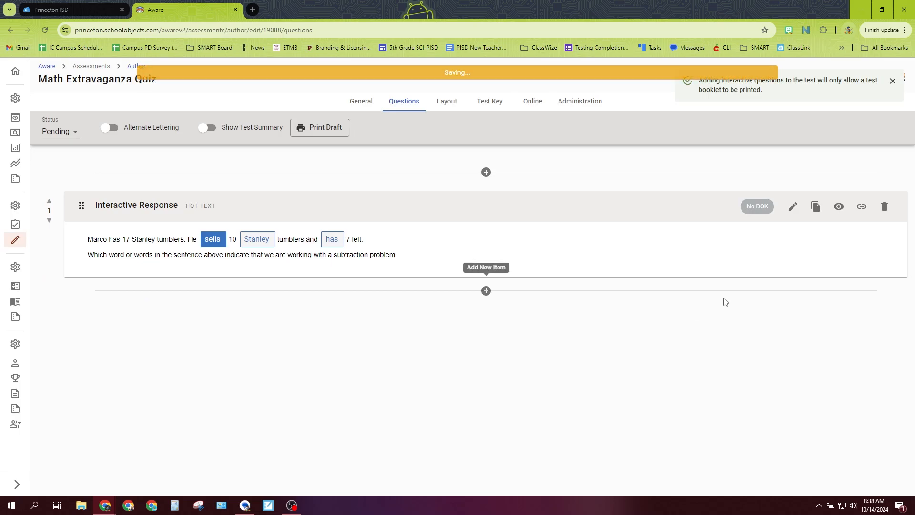
click(840, 214)
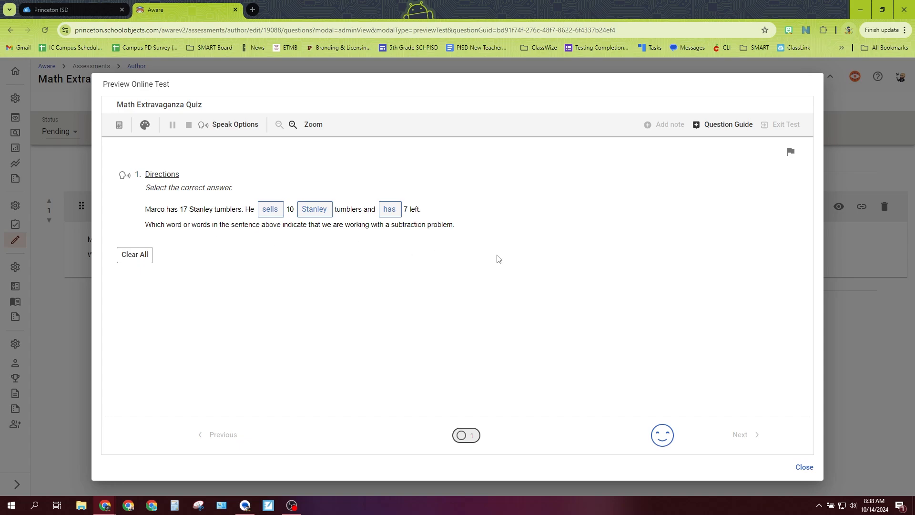
click(270, 211)
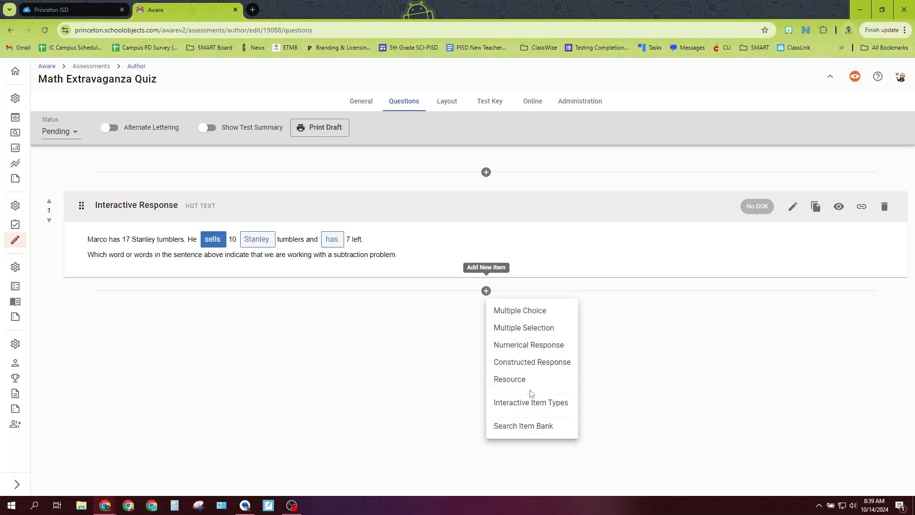
Step: Add a Text Entry interactive question below the first, with the sentence about 17 Stanley tumblers, 10 sold and 7 left as its text
click(535, 404)
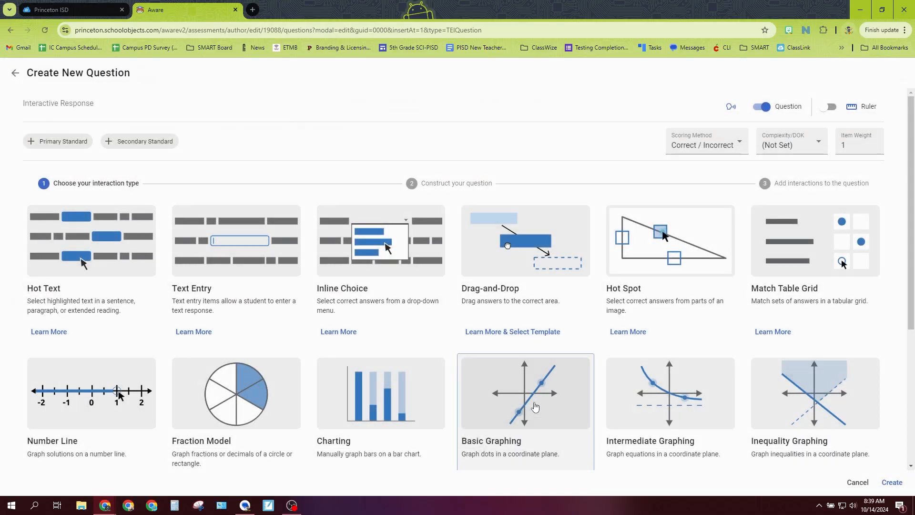
click(248, 260)
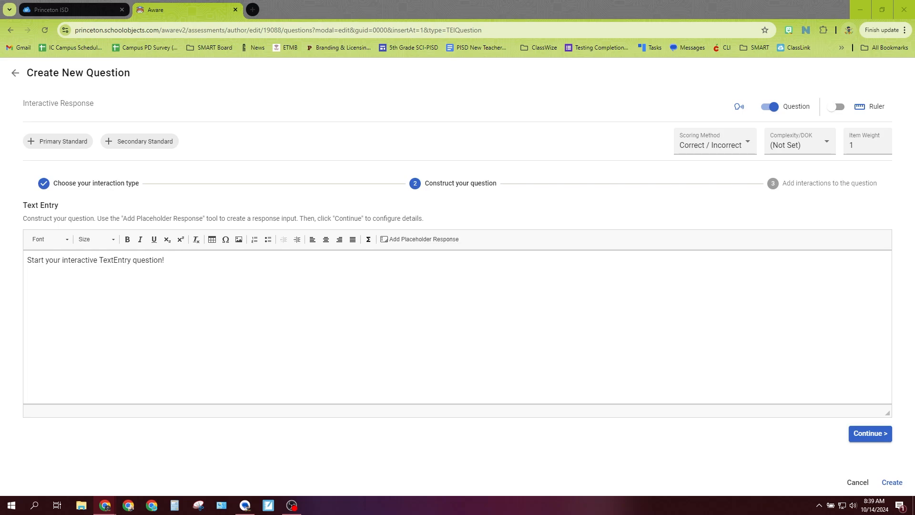
triple_click(135, 267)
text(Marco has 17 Stanley tumblers. He sells 10 Stanley tumblers and has 7 left.)
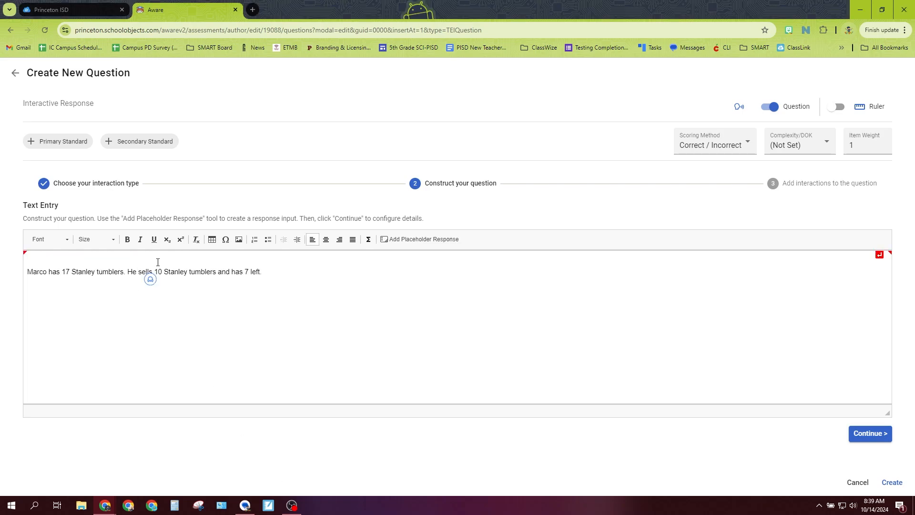
key(Delete)
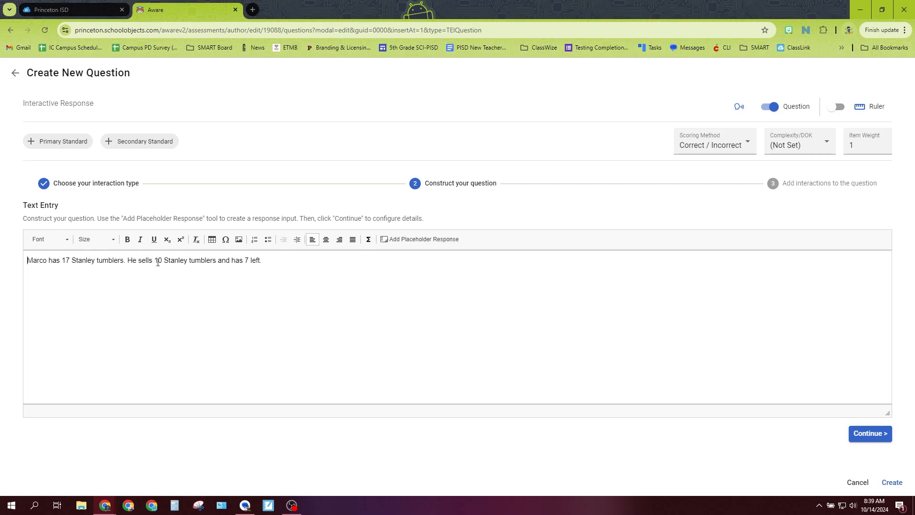
Step: Turn the number 7 in the sentence into a placeholder response and create the Text Entry question
click(247, 256)
click(448, 240)
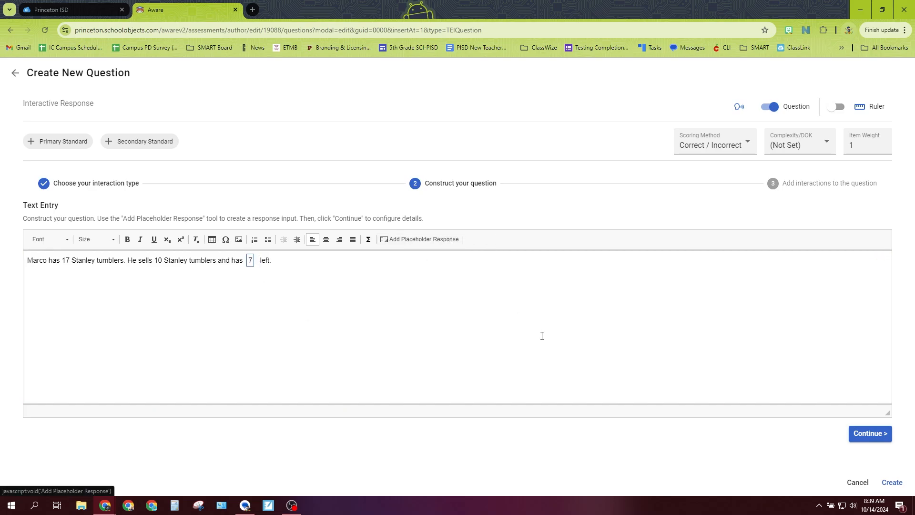
click(860, 437)
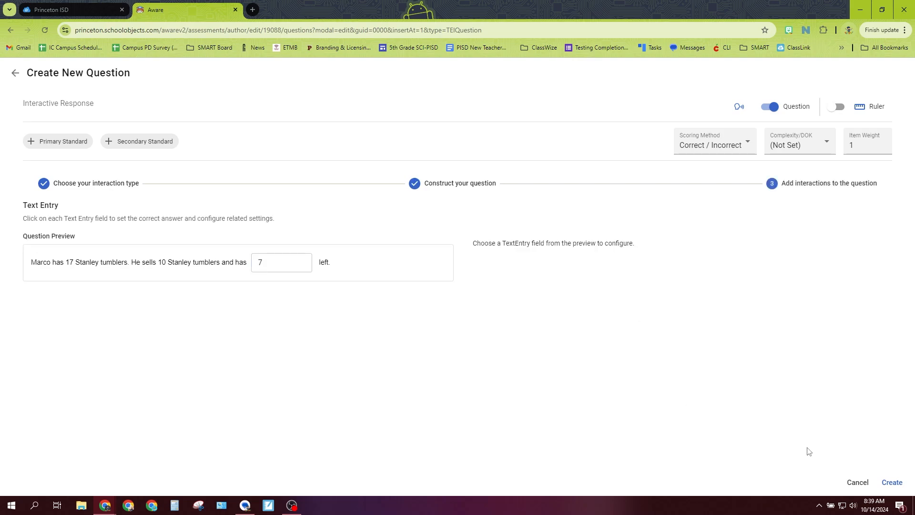
click(893, 482)
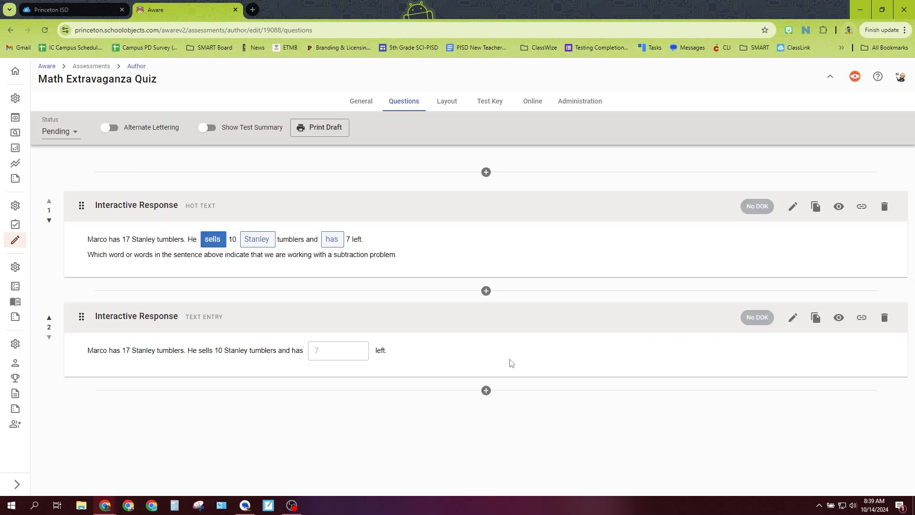
Step: Preview the Text Entry question as an online test, answer it with 7, and close the preview
click(838, 318)
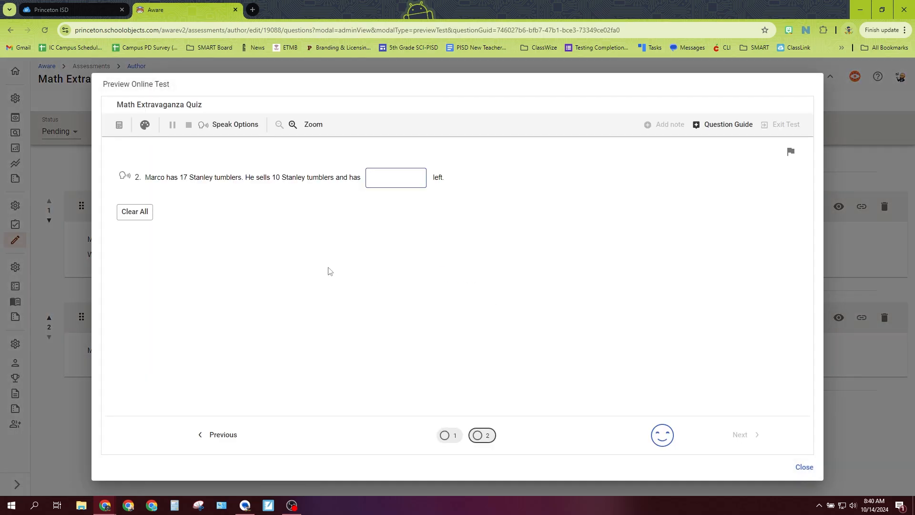
click(399, 185)
text(7)
key(Tab)
click(745, 436)
click(804, 468)
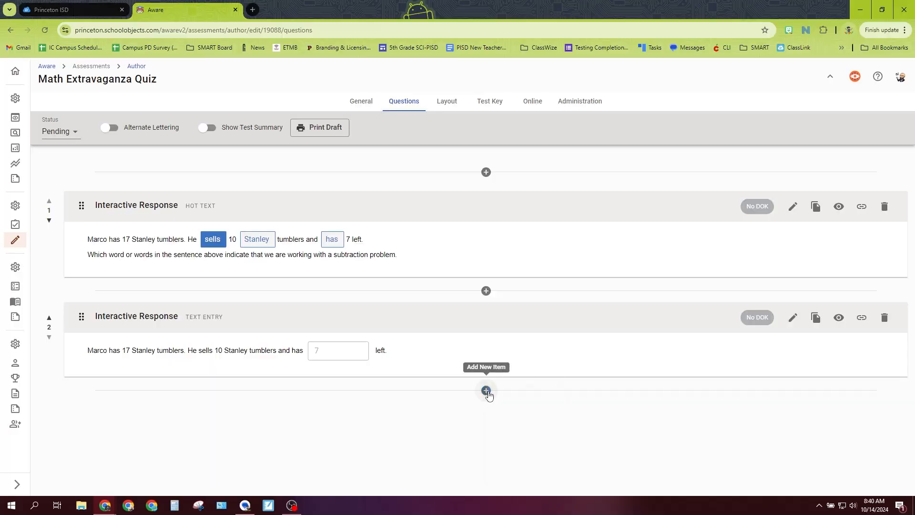
Step: Add an Inline Choice interactive question below the second one, with the sentence about 17 Stanley tumblers, 10 sold and 7 left as its text
click(486, 390)
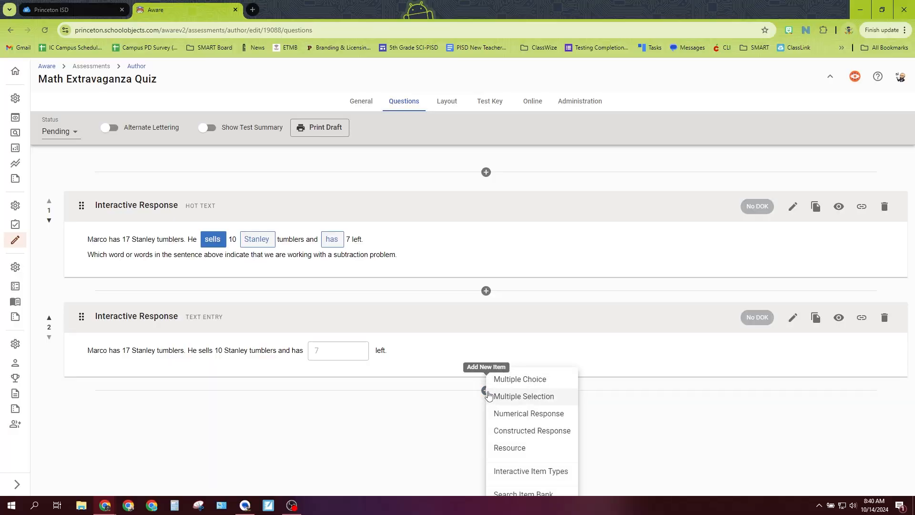
click(527, 472)
click(398, 265)
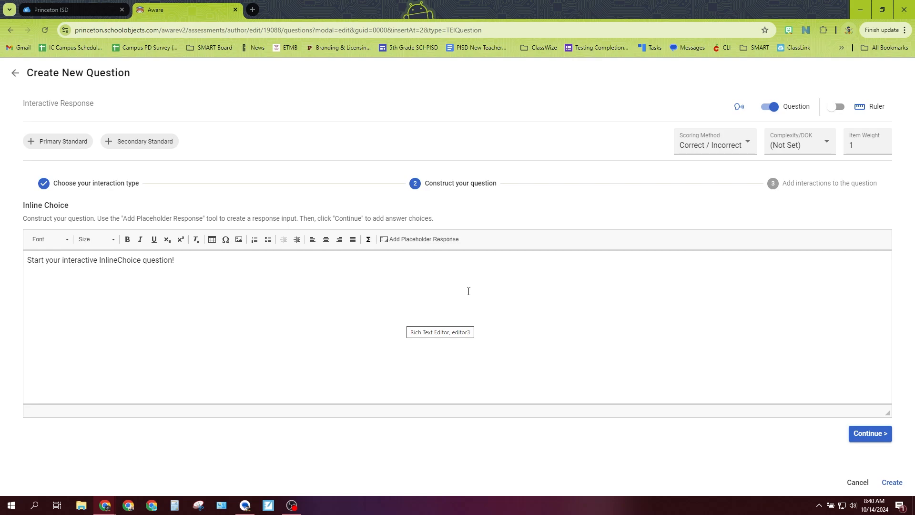
triple_click(204, 258)
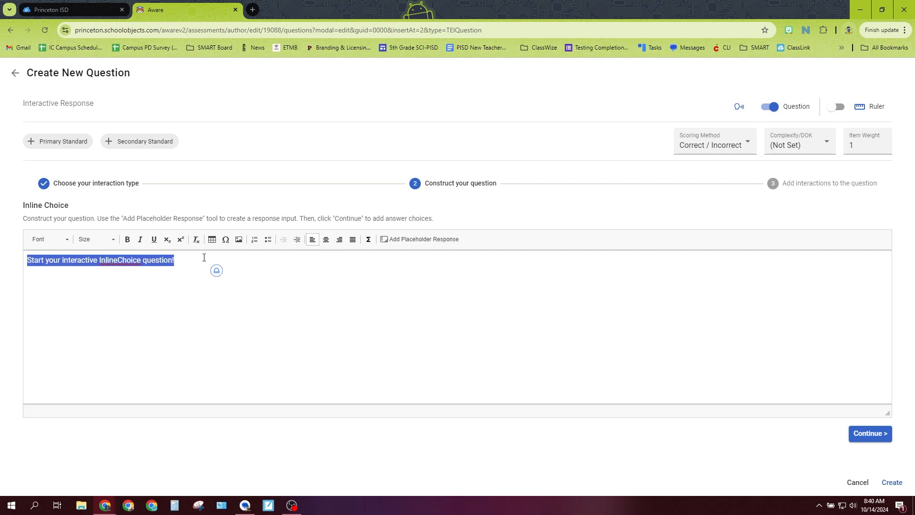
text(Marco has 17 Stanley tumblers. He sells 10 Stanley tumblers and has 7 left.)
click(135, 260)
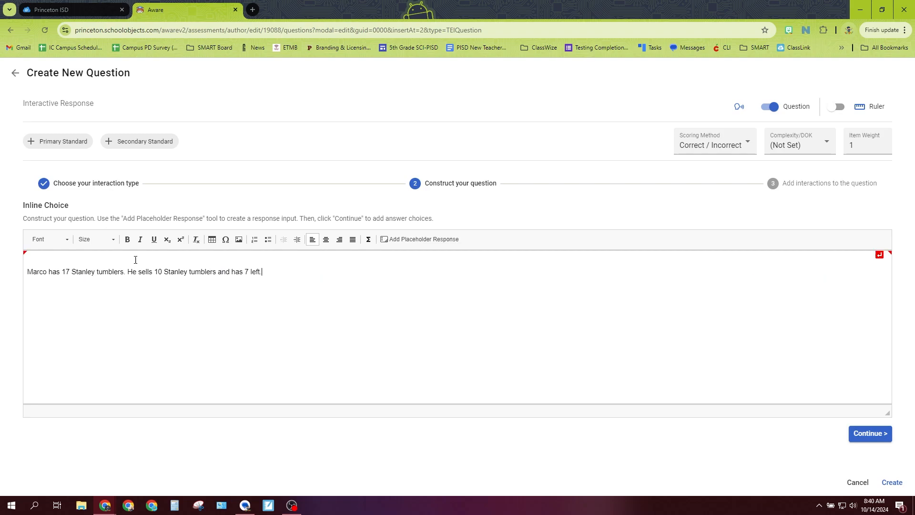
key(Delete)
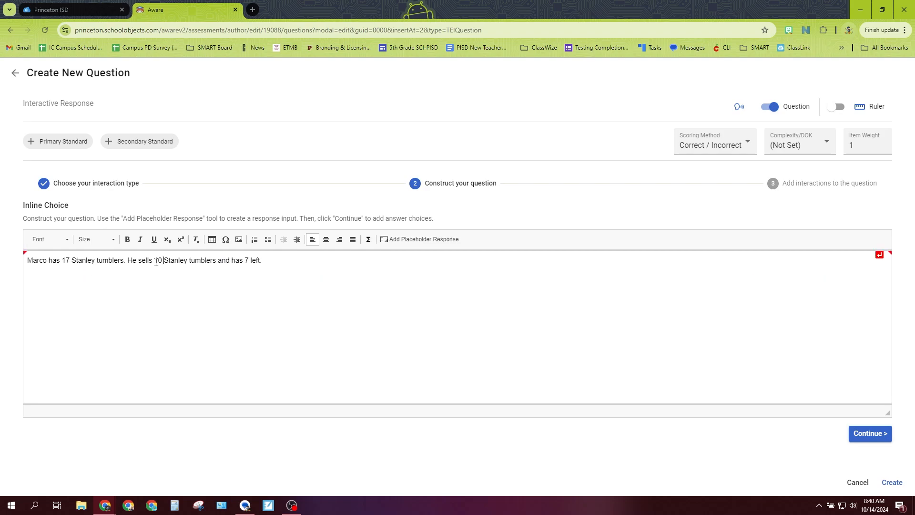
Step: Turn the number 10 in the Inline Choice sentence into a placeholder response and continue to the answer choices
double_click(157, 260)
click(417, 239)
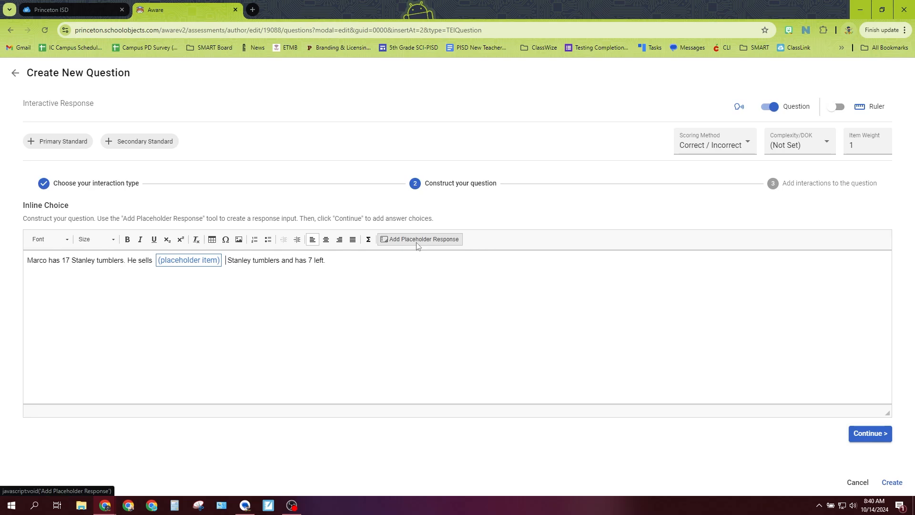
click(870, 434)
Step: Give the placeholder the choices 10, 7 and 13 with 10 marked correct, and create the Inline Choice question
click(241, 257)
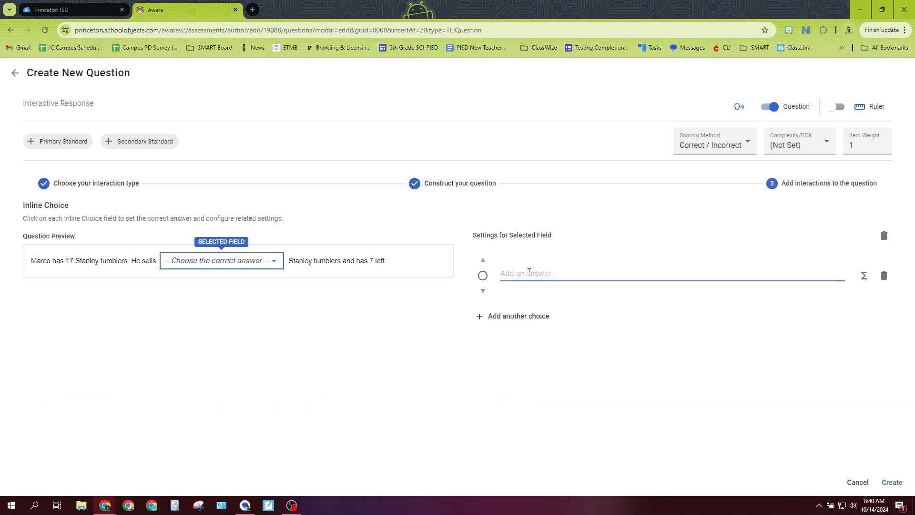
text(10)
click(483, 275)
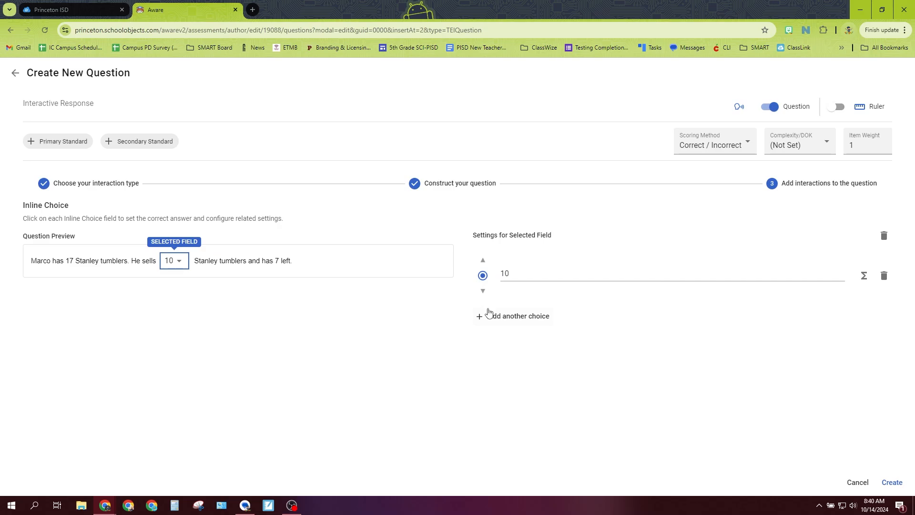
click(491, 315)
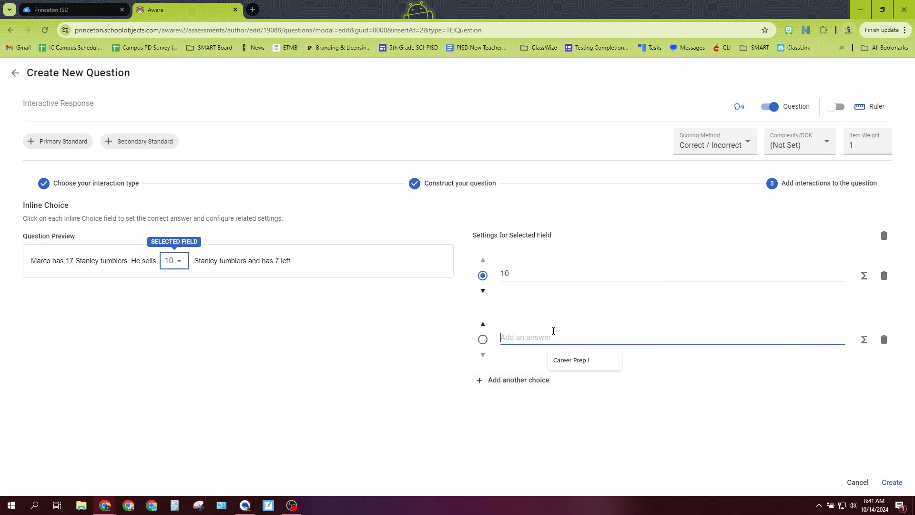
text(7)
click(477, 384)
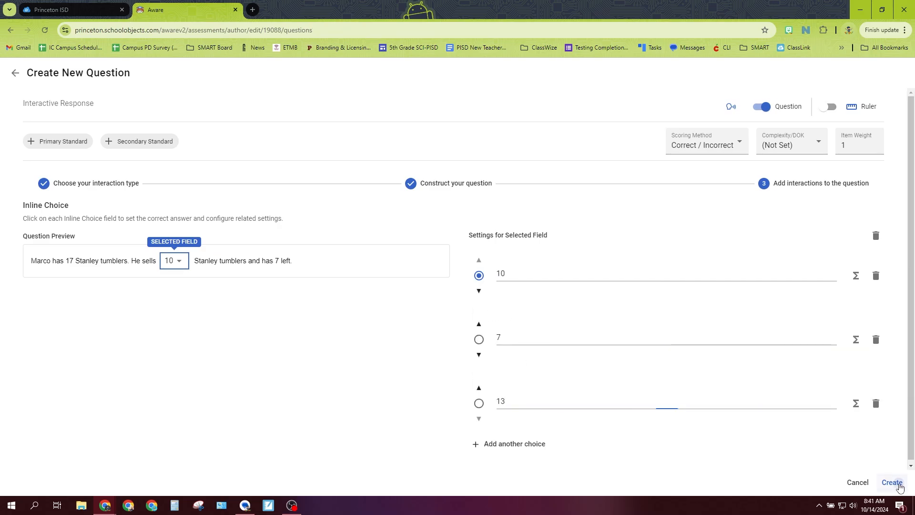
click(893, 482)
Step: Preview the Inline Choice question as an online test, answer it with 10, and close the preview
scroll(643, 426, down, 1)
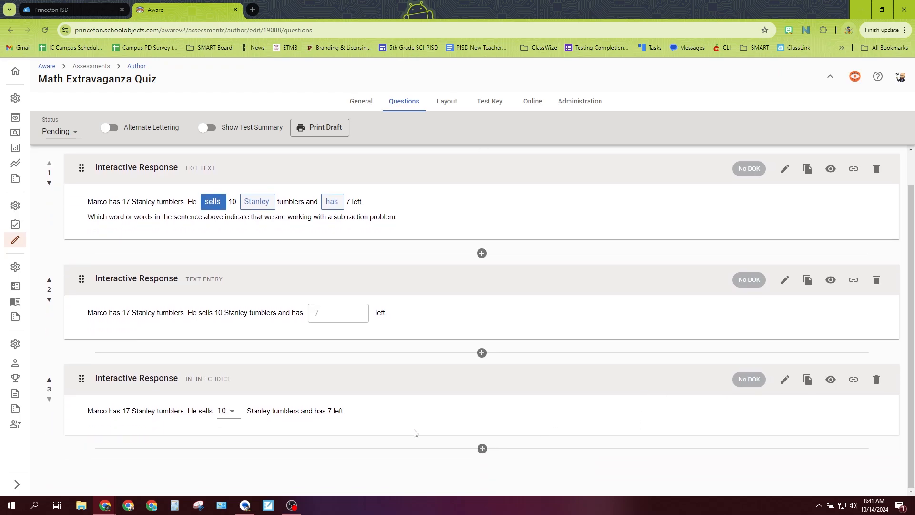
click(830, 382)
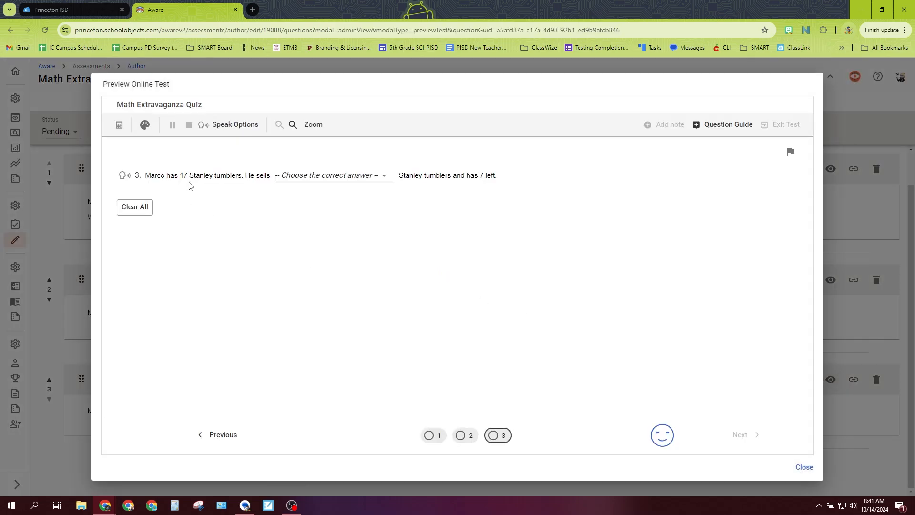
click(325, 186)
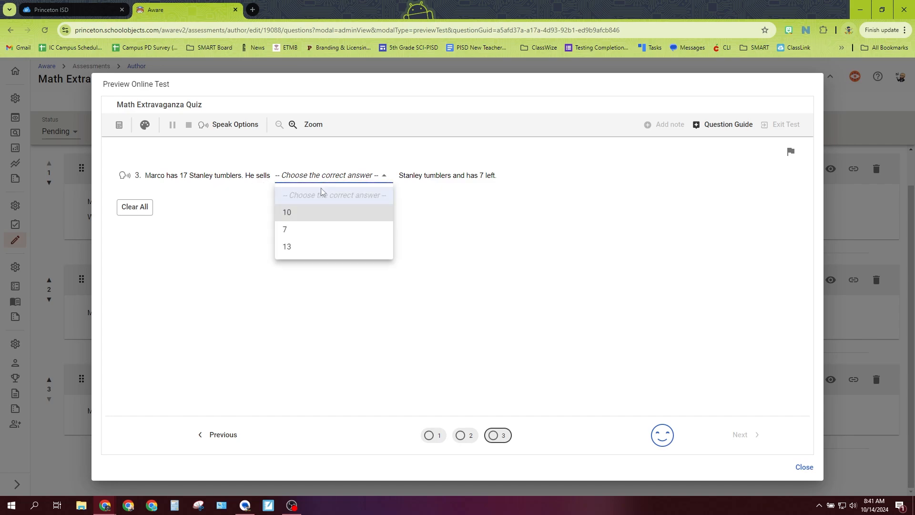
click(314, 216)
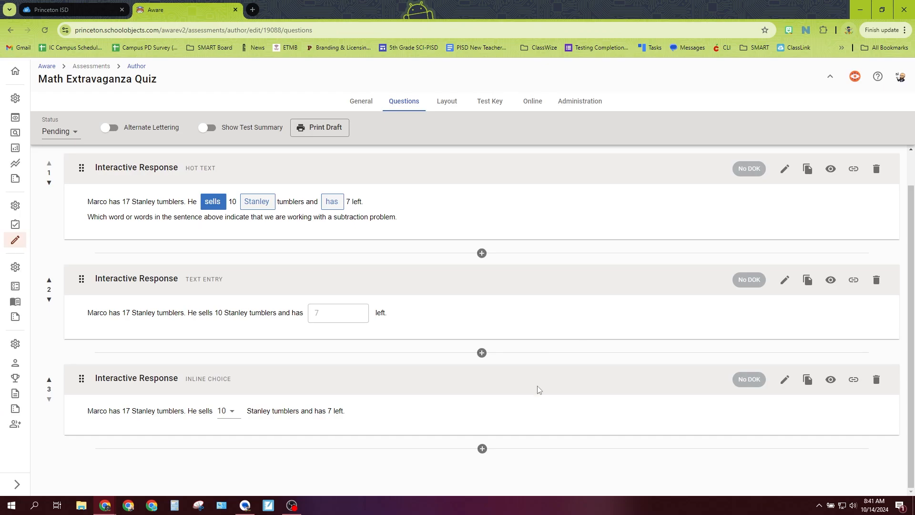
Step: Add a Drag-and-Drop interactive question below the third one, replacing its sample question text with the same Stanley tumblers sentence
click(484, 448)
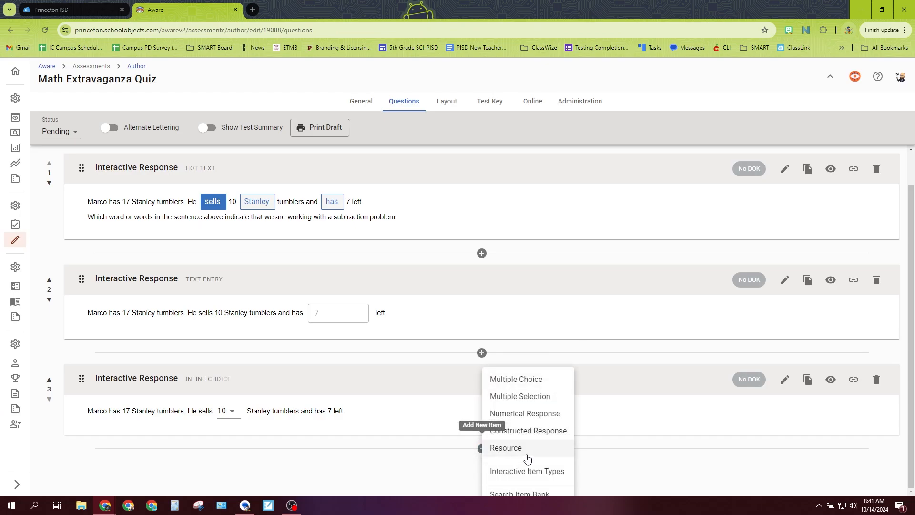
click(527, 471)
click(494, 255)
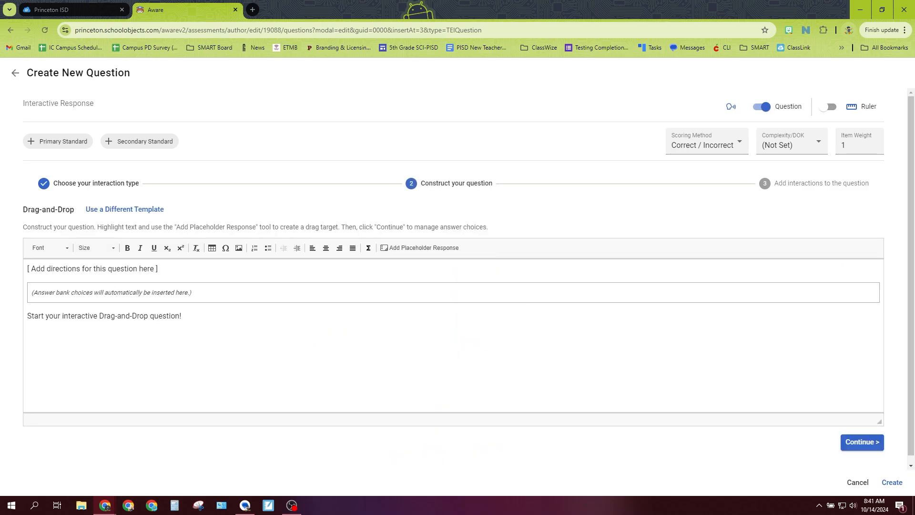
click(201, 295)
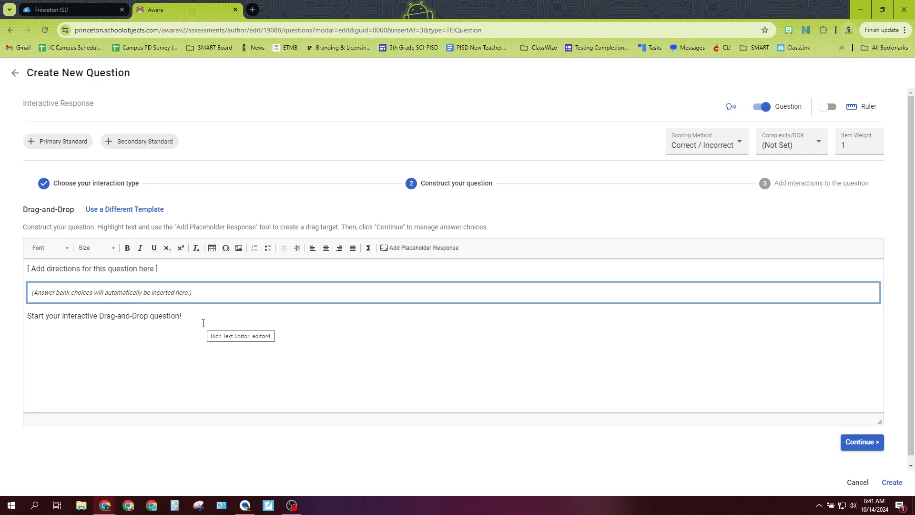
drag(182, 316, 15, 296)
click(142, 319)
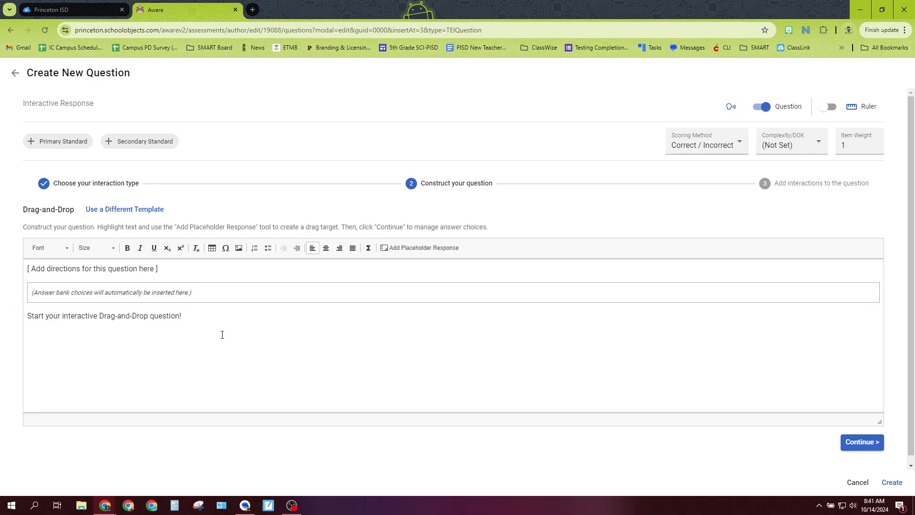
drag(182, 317, 24, 317)
text(Marco has 17 Stanley tumblers. He sells 10 Stanley tumblers and has 7 left.)
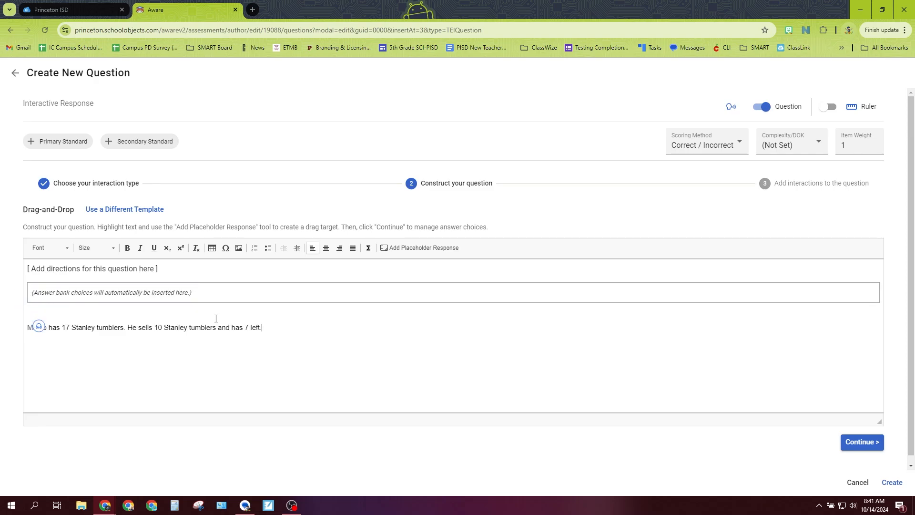
click(170, 314)
key(BackSpace)
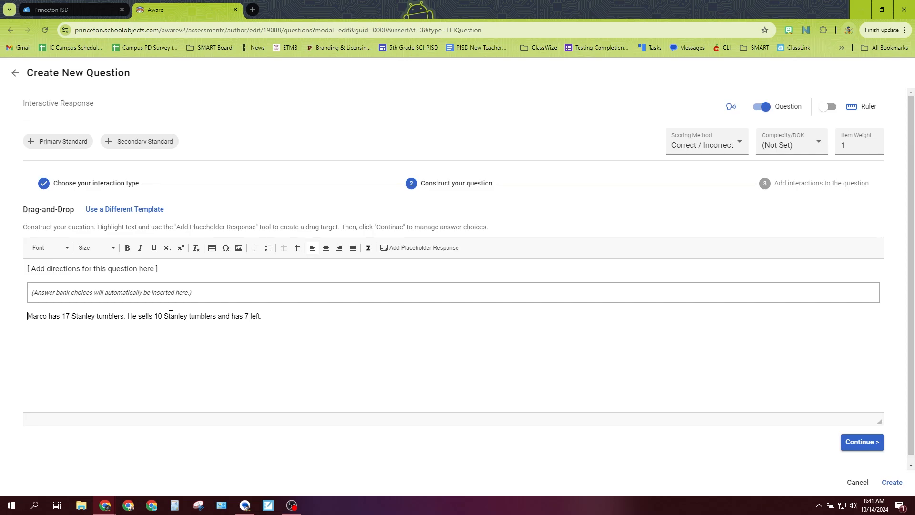
Step: Turn the numbers 17 and 7 in the Drag-and-Drop sentence into placeholder responses
triple_click(136, 270)
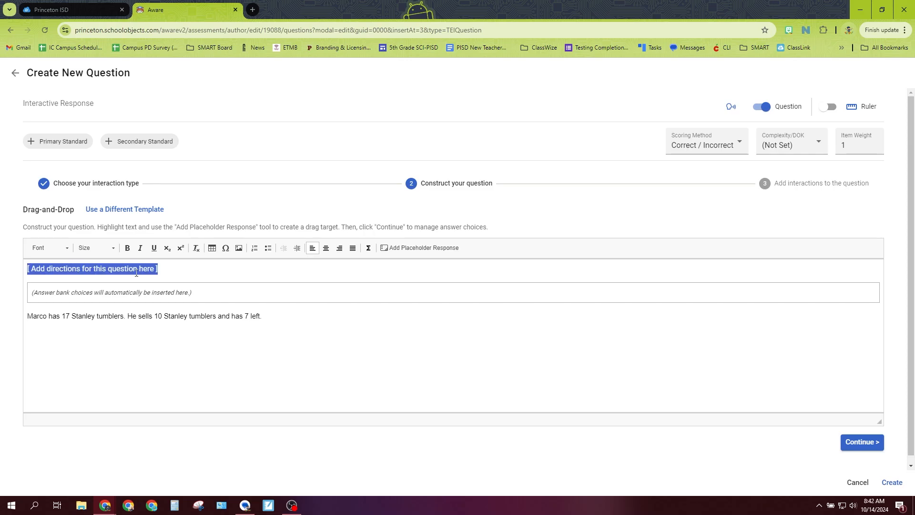
click(91, 338)
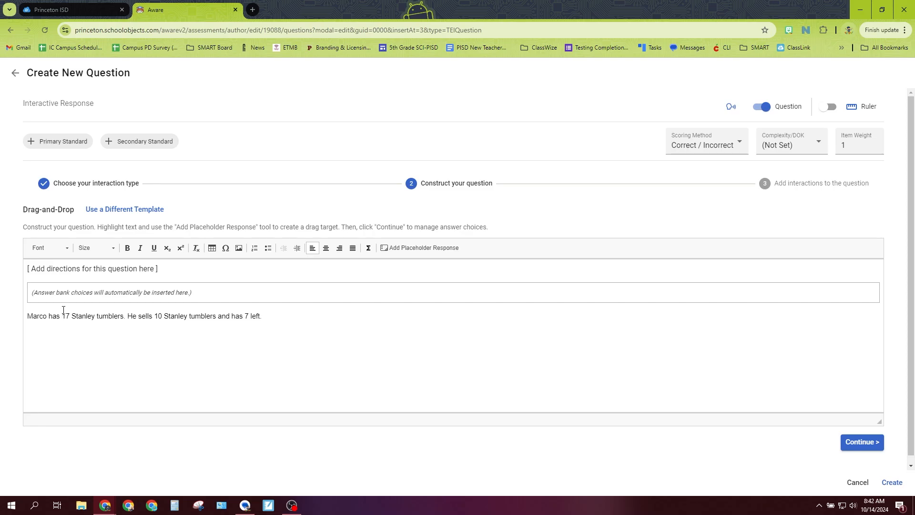
drag(63, 310, 72, 317)
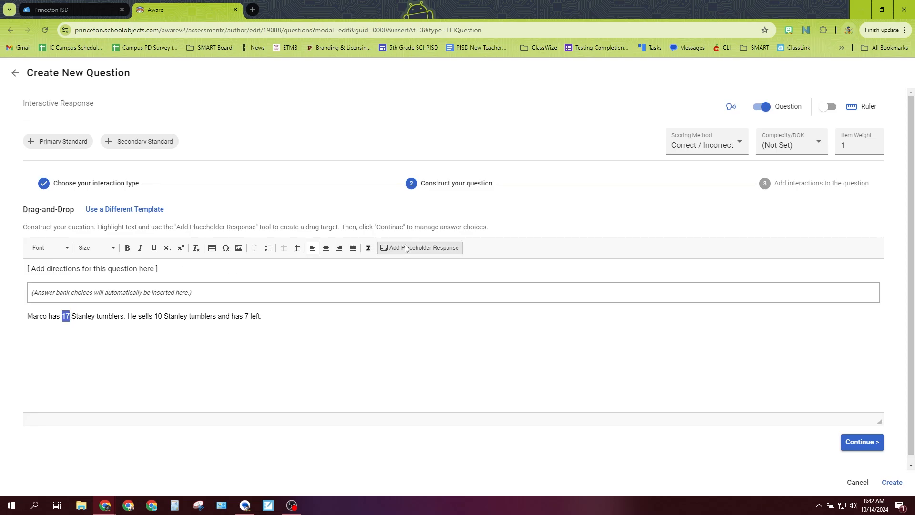
click(424, 248)
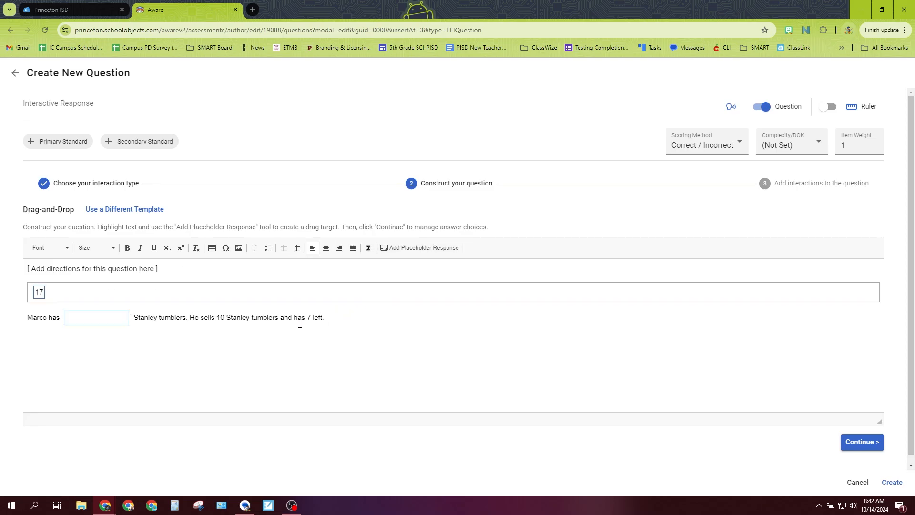
drag(306, 319, 310, 318)
click(408, 253)
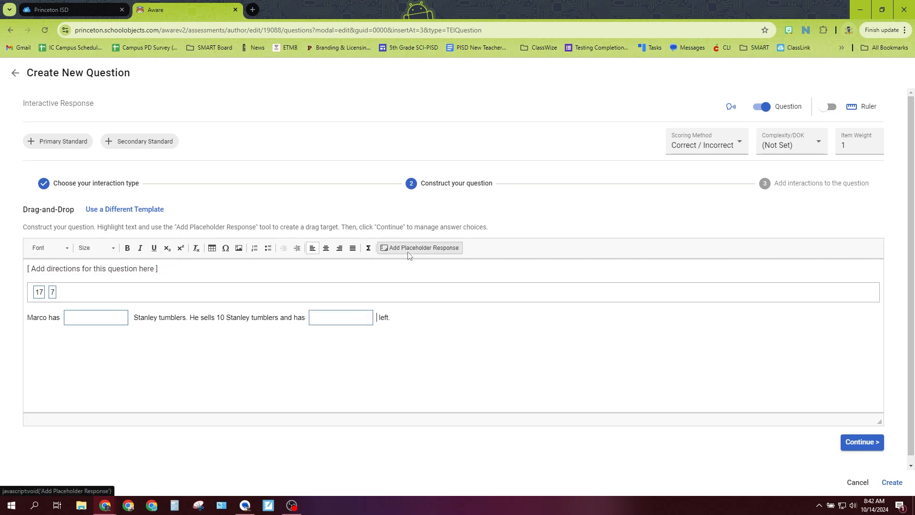
Step: Set the directions to "Drag the numbers to the correct place in the sentence." and create the Drag-and-Drop question
triple_click(128, 269)
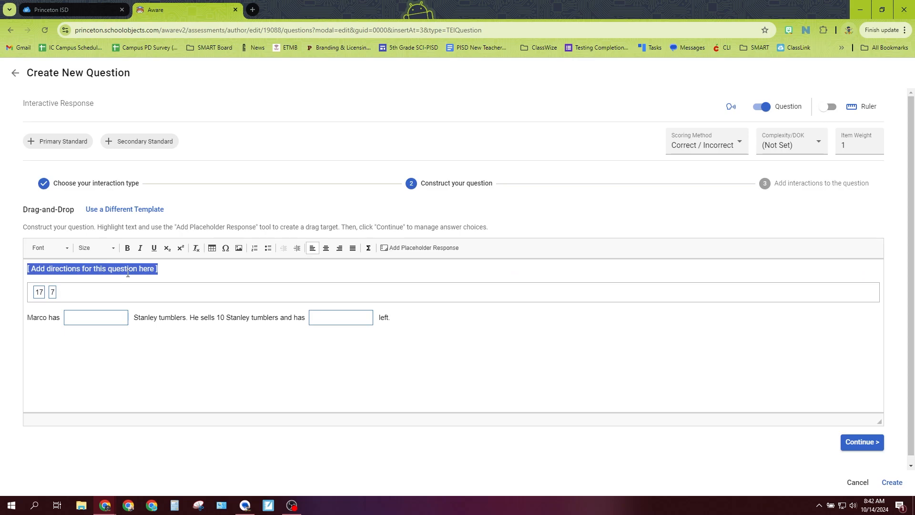
text(Dr)
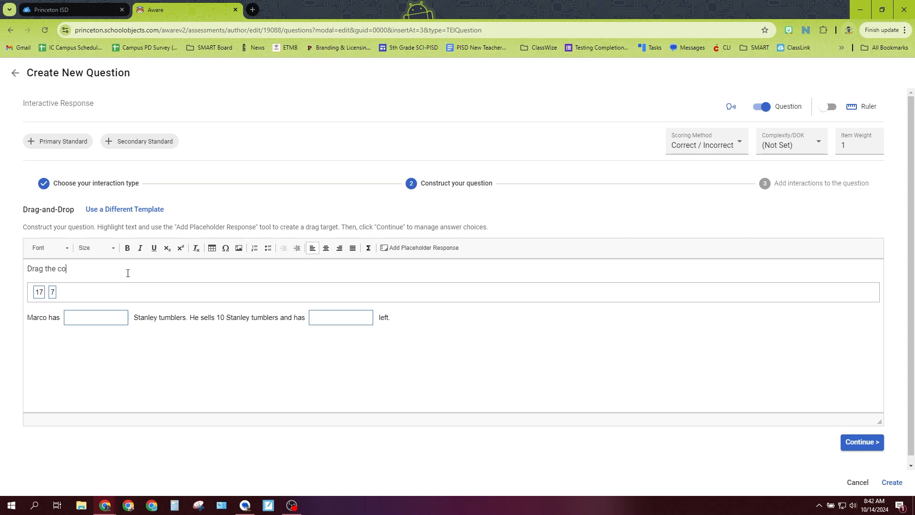
text(ag the numbers to the correct place in the sent)
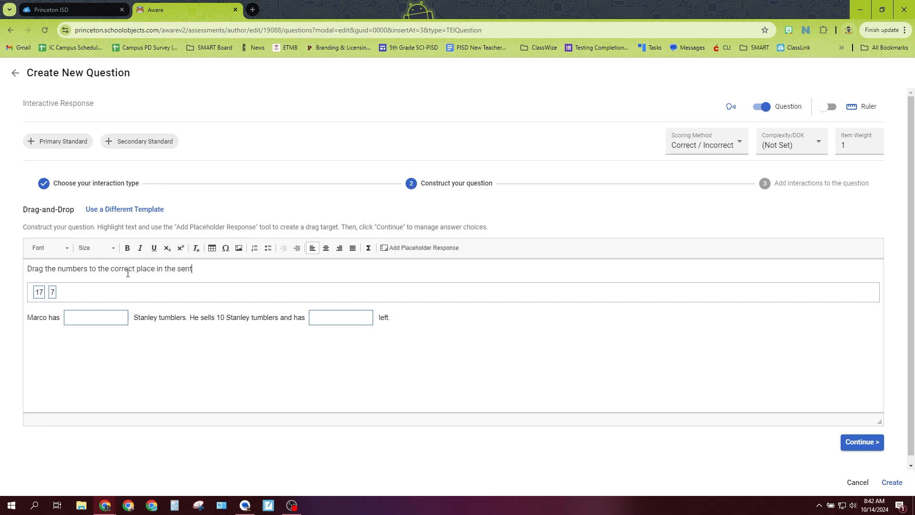
text(ence.)
click(862, 442)
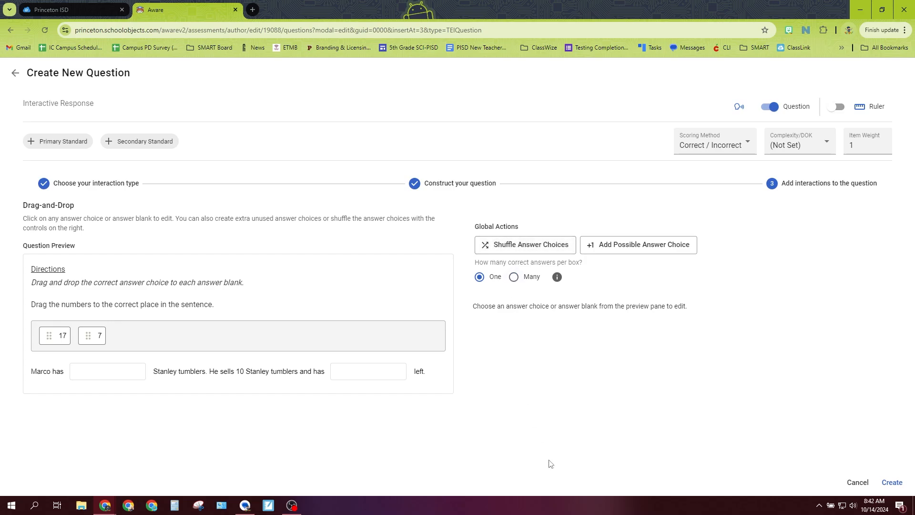
drag(56, 340, 112, 334)
click(892, 482)
Step: Preview the Drag-and-Drop question as an online test, place 17 in the first blank and 7 in the second, and close the preview
scroll(599, 450, down, 3)
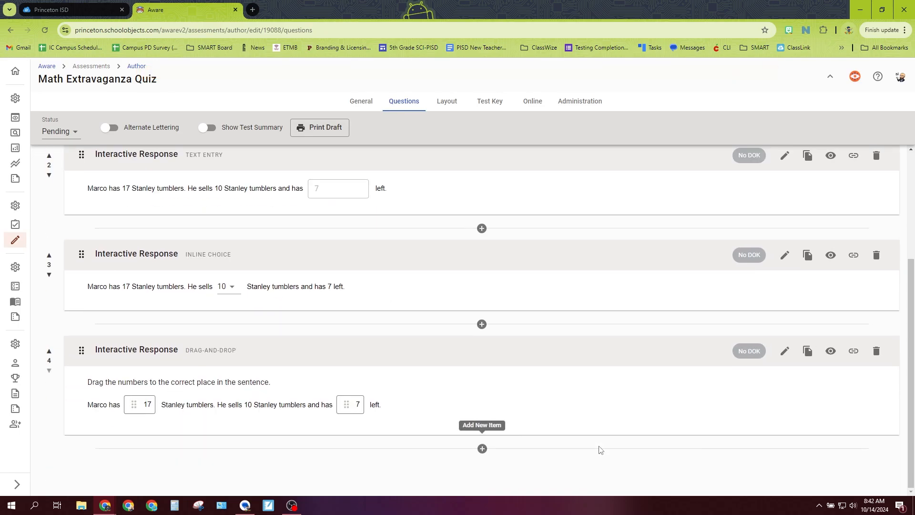
click(830, 352)
drag(202, 241, 205, 278)
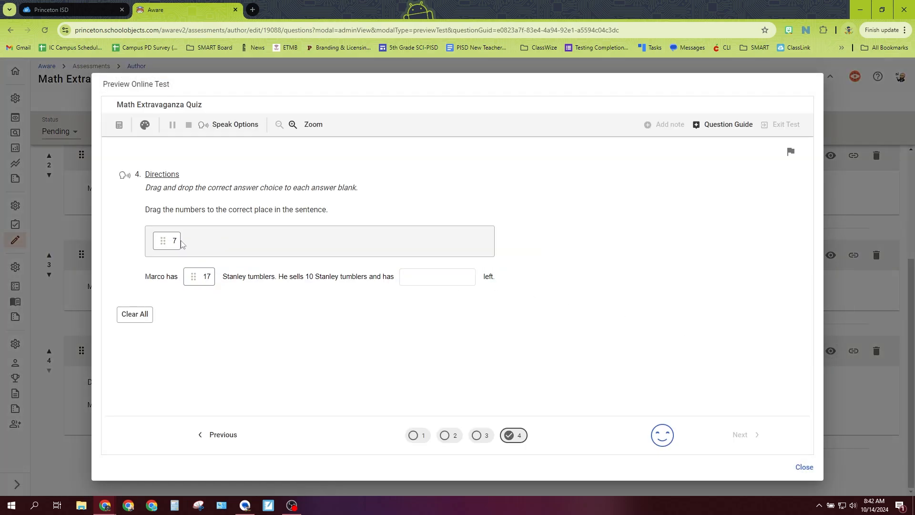
drag(169, 241, 431, 287)
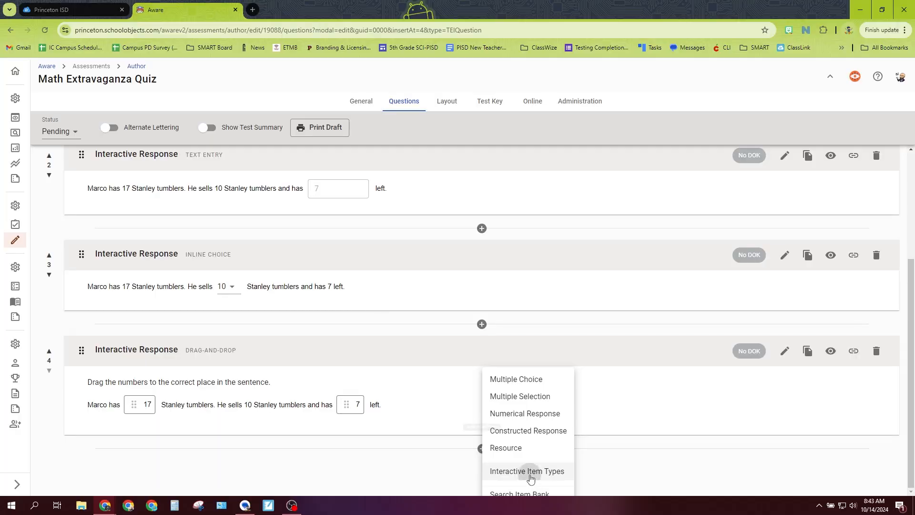
Step: Add a Hot Spot interactive question below the fourth one and upload the Marco's Tumblers image from Downloads
click(529, 472)
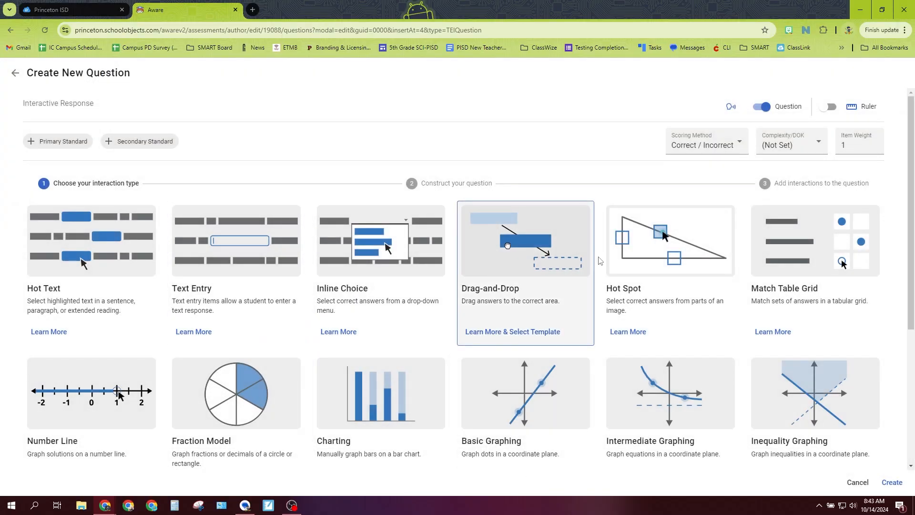
click(642, 255)
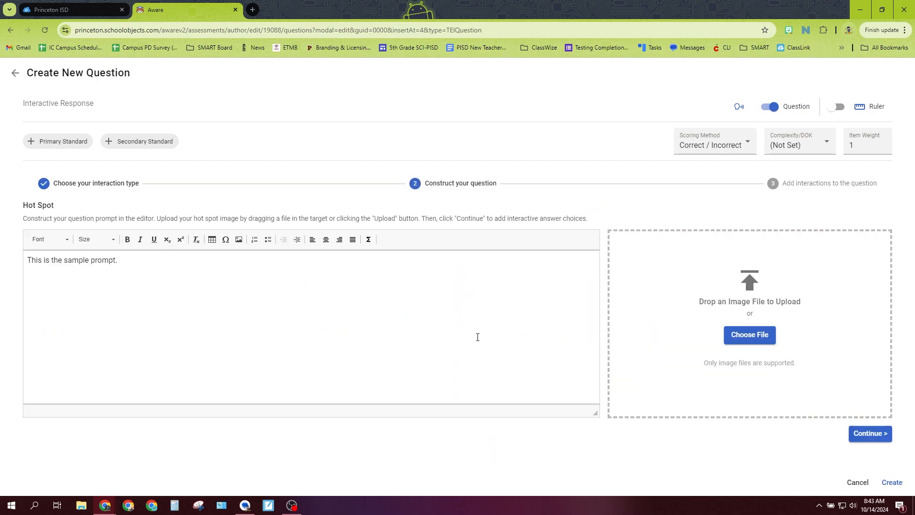
click(759, 334)
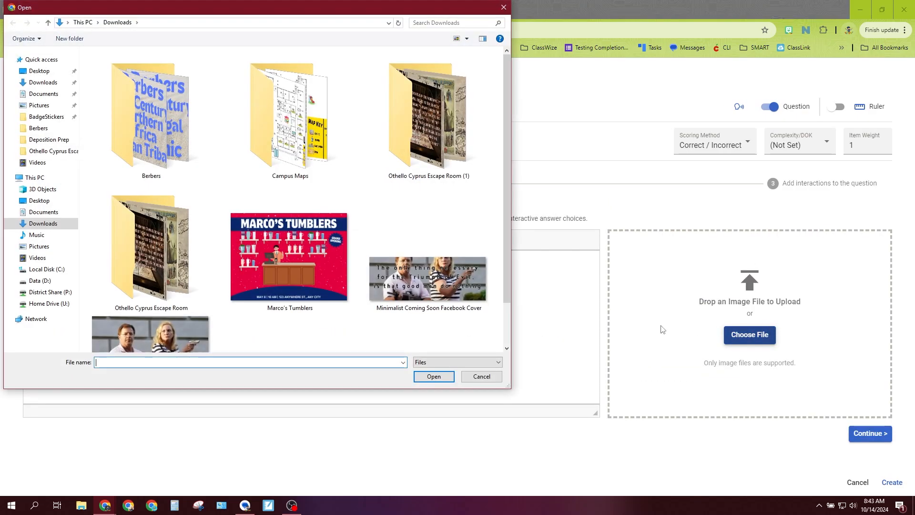
click(291, 267)
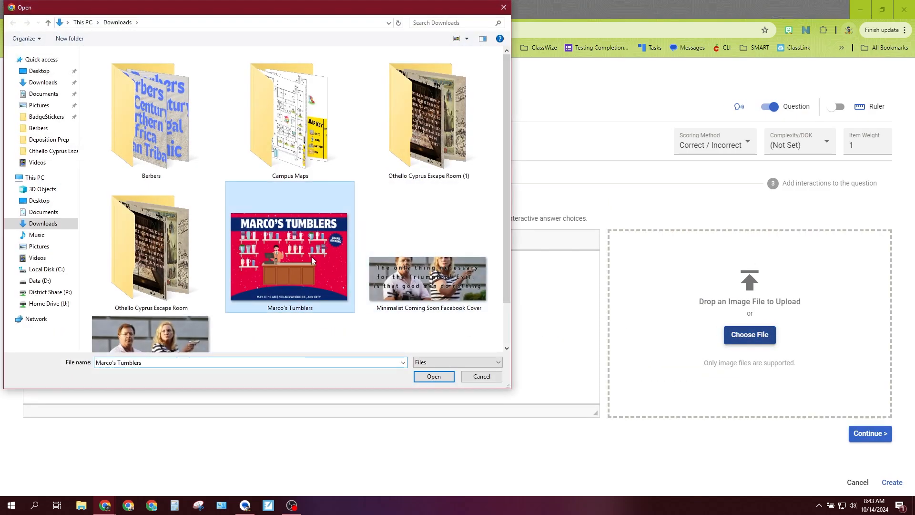
click(434, 376)
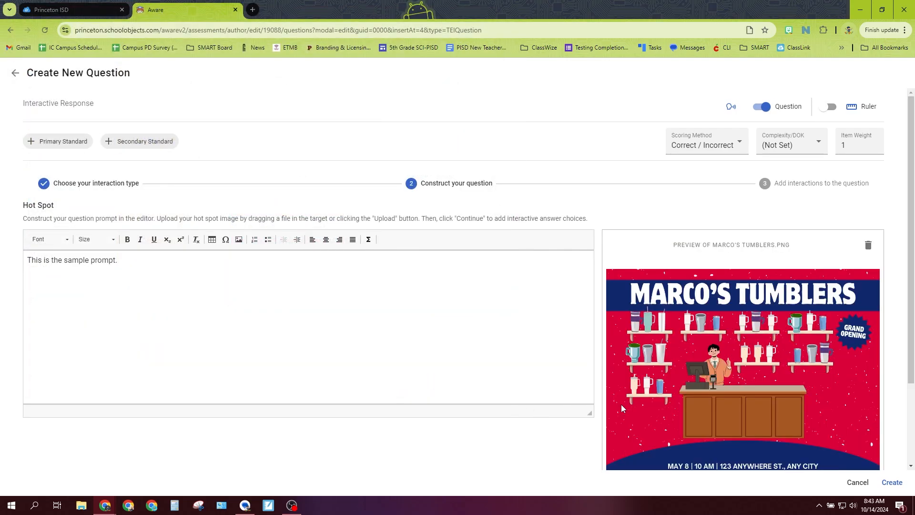
Step: Replace the Hot Spot sample prompt with "Click the portion of the advertisement that displays the time that Marco's tumblers will have it's grand opening."
scroll(621, 404, down, 1)
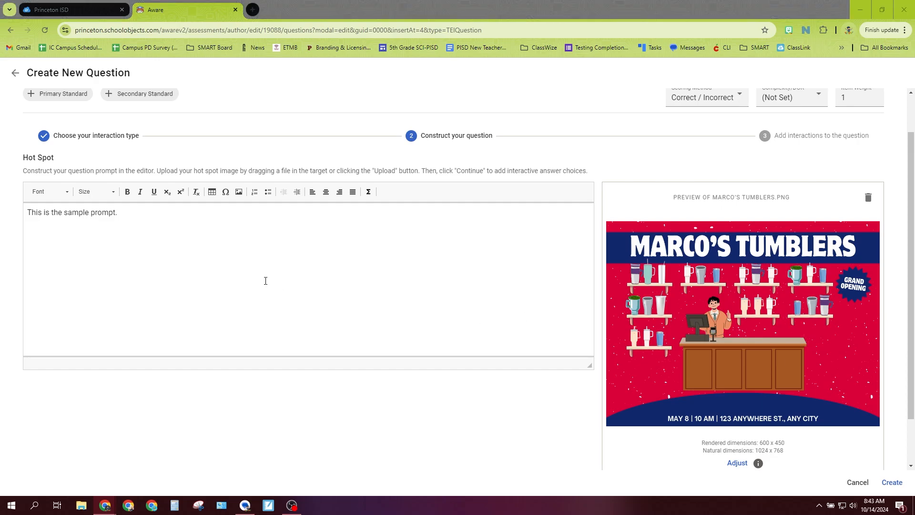
triple_click(111, 213)
text(Click the portion of the advertisement that displays the time that Marco's tumblers will have it's grand opening.)
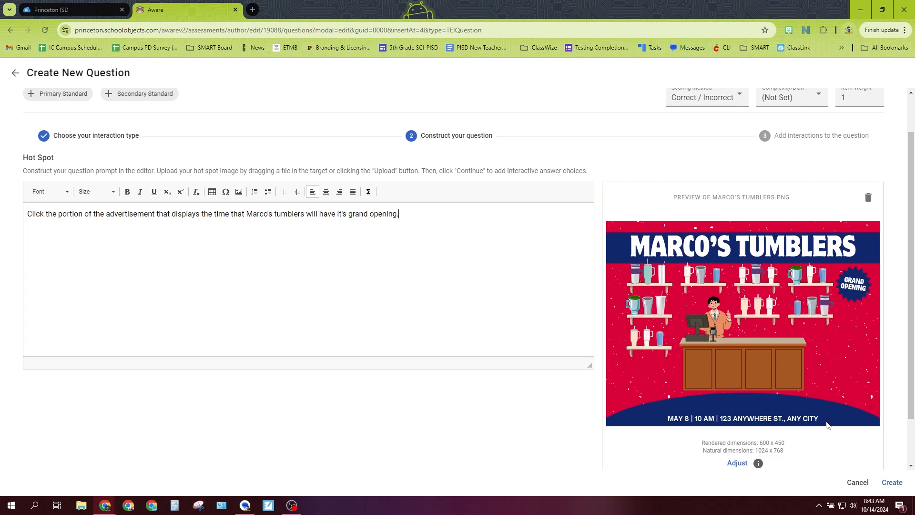
click(889, 484)
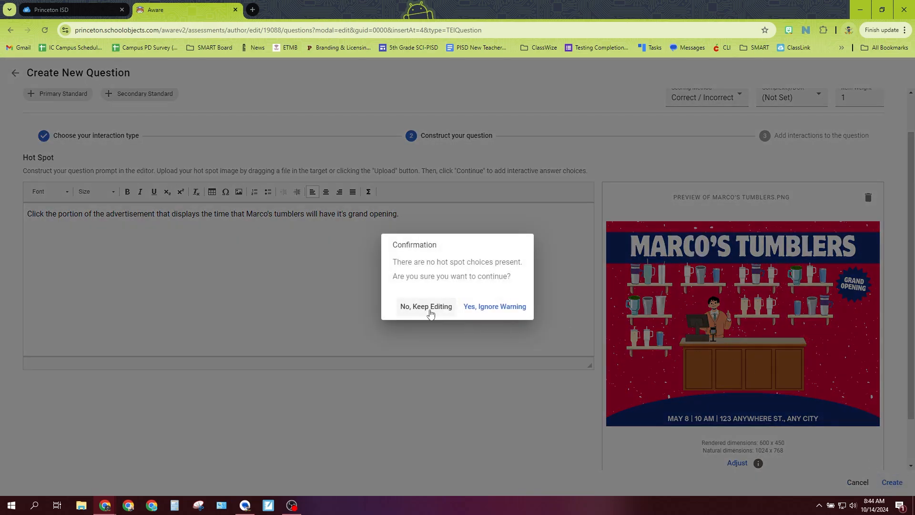
click(427, 306)
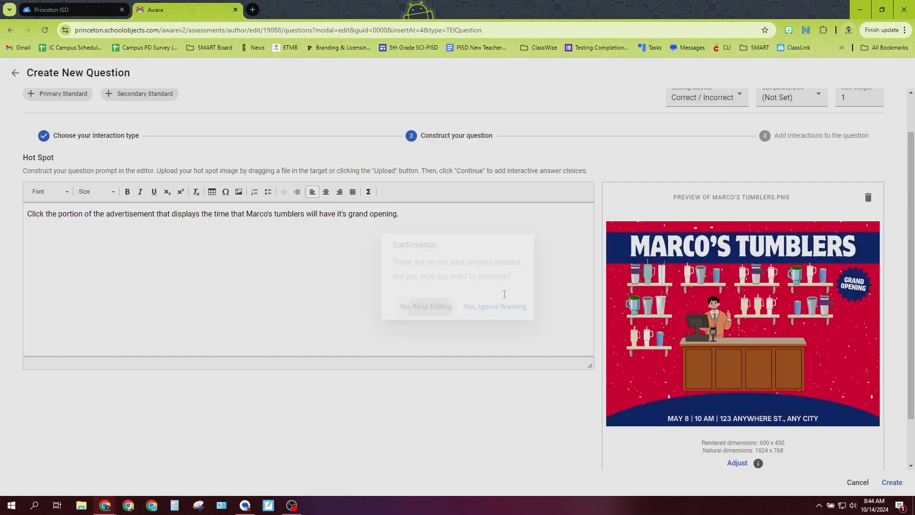
Step: Continue to the Hot Spot interactions, draw a rectangular hot spot around "10 AM" and mark it as a correct answer
scroll(644, 302, down, 1)
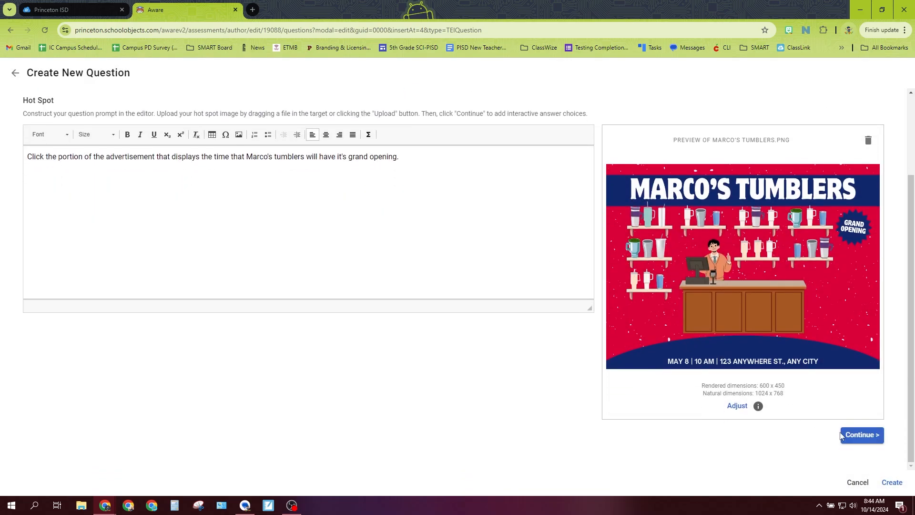
scroll(315, 294, up, 2)
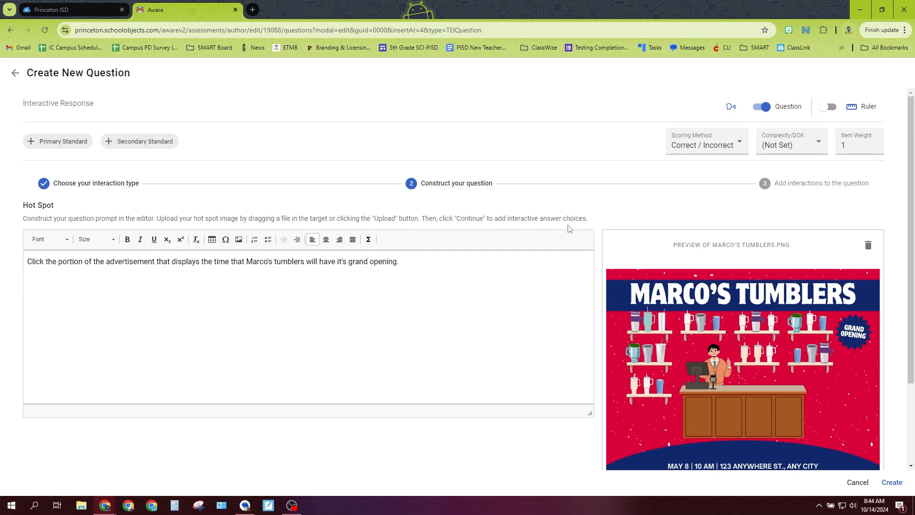
scroll(537, 327, down, 2)
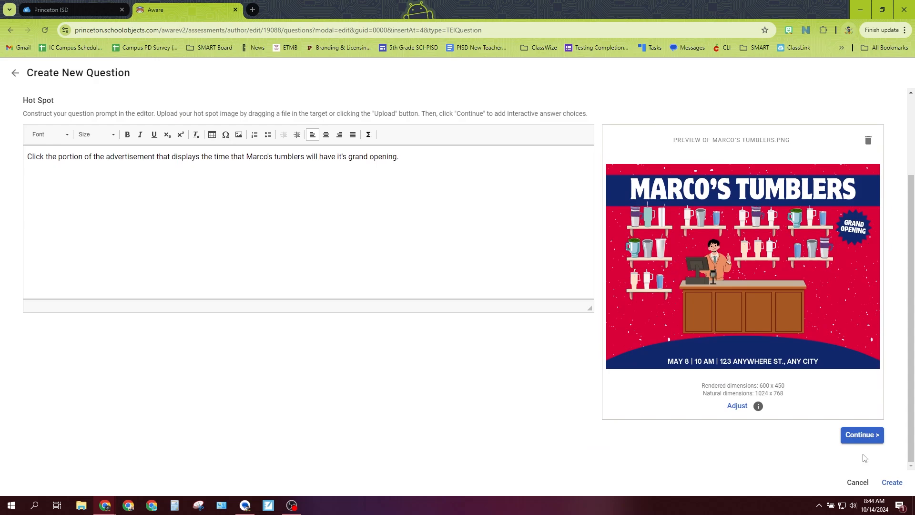
click(865, 434)
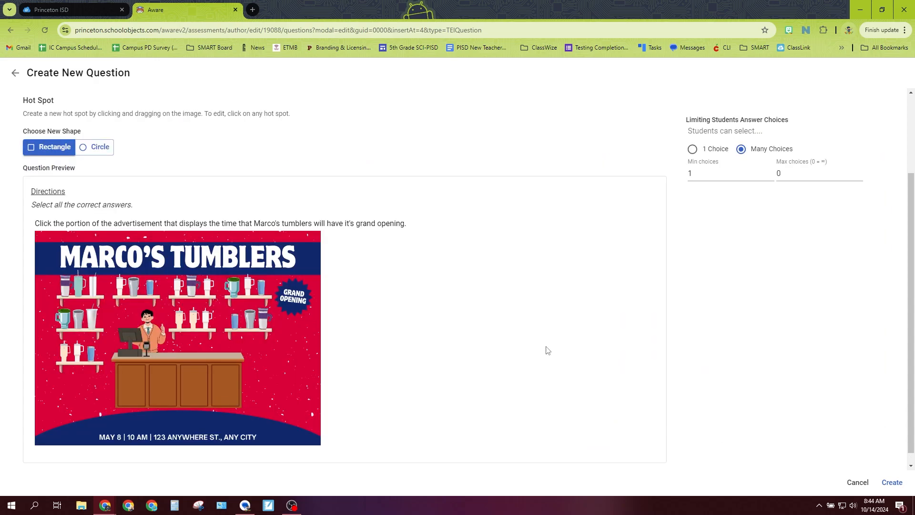
scroll(533, 341, down, 1)
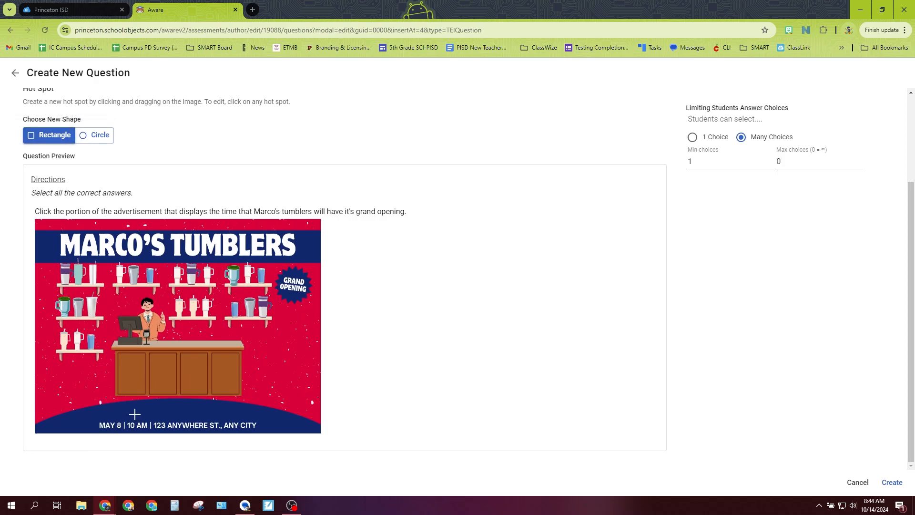
drag(127, 419, 150, 431)
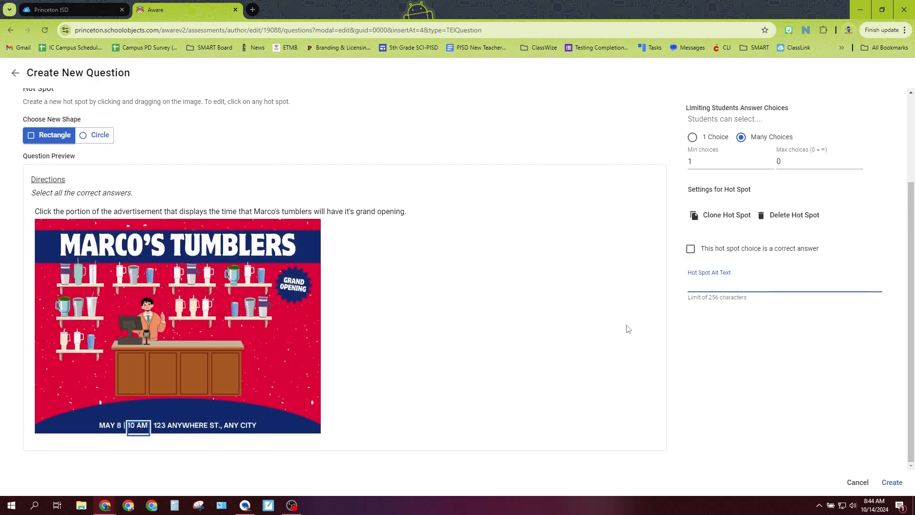
click(690, 249)
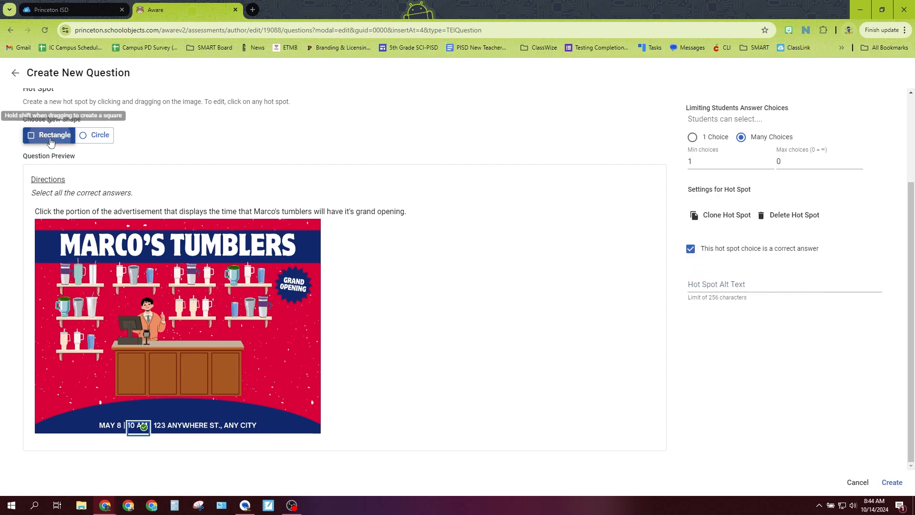
Step: Draw rectangular incorrect hot spots around "MAY 8", the "GRAND OPENING" badge and "ANY CITY", and create the Hot Spot question
drag(95, 416, 123, 434)
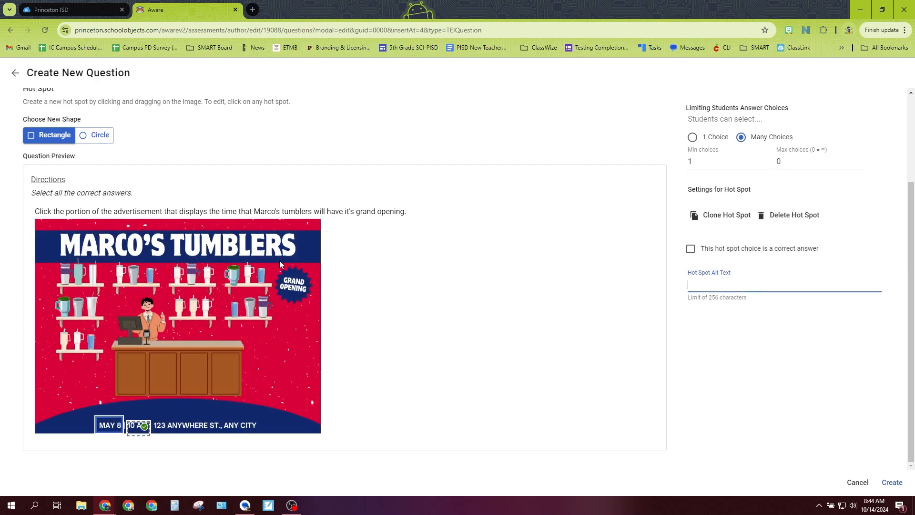
drag(275, 267, 312, 300)
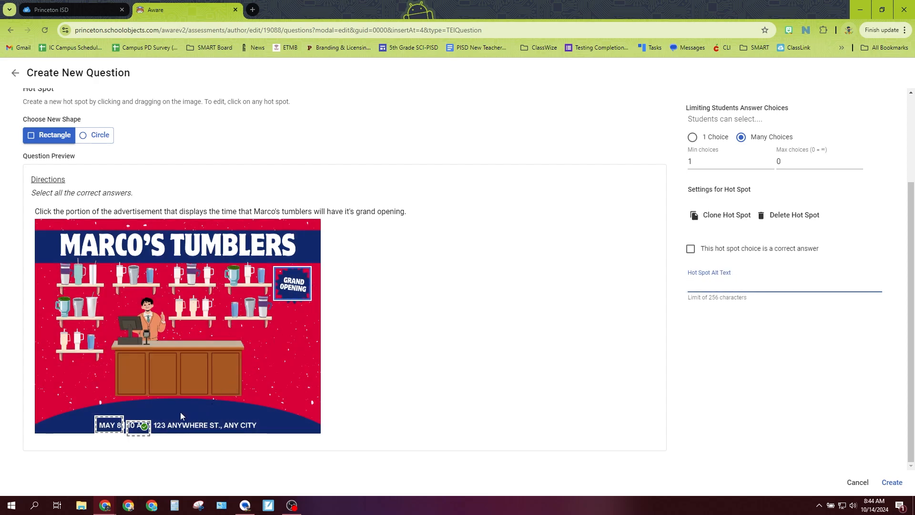
drag(222, 418, 264, 434)
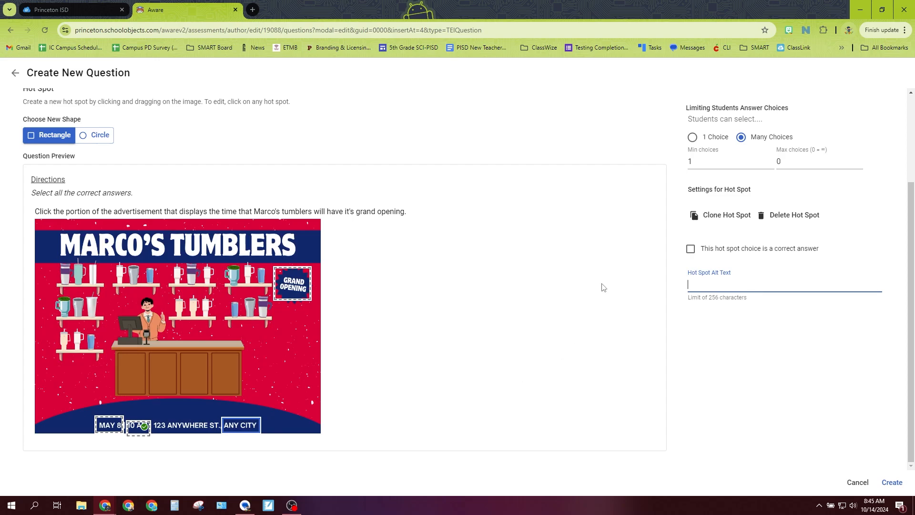
click(893, 483)
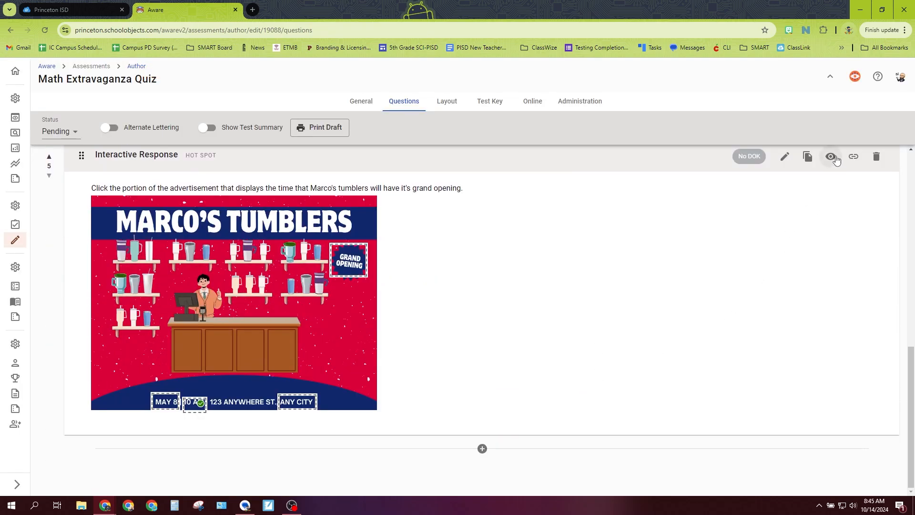
Step: Preview the Hot Spot question as an online test, select the "10 AM" hot spot, and close the preview
click(833, 159)
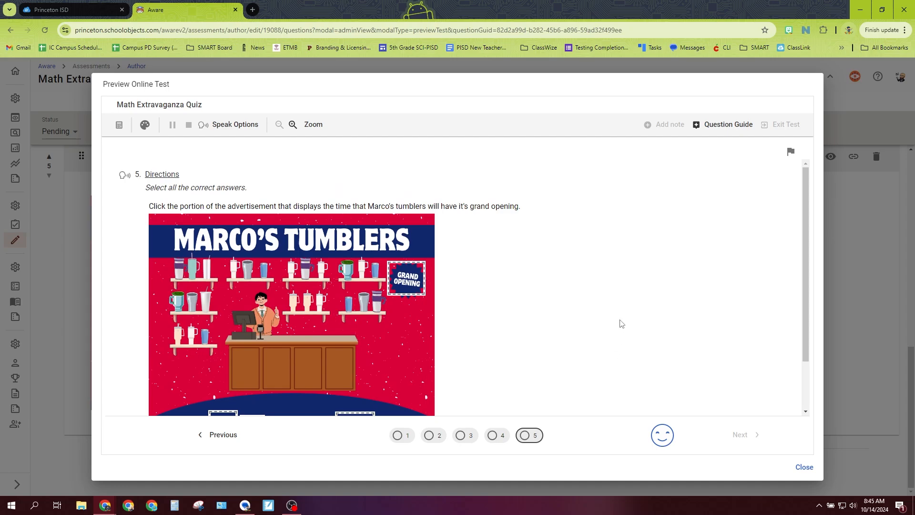
scroll(565, 240, down, 2)
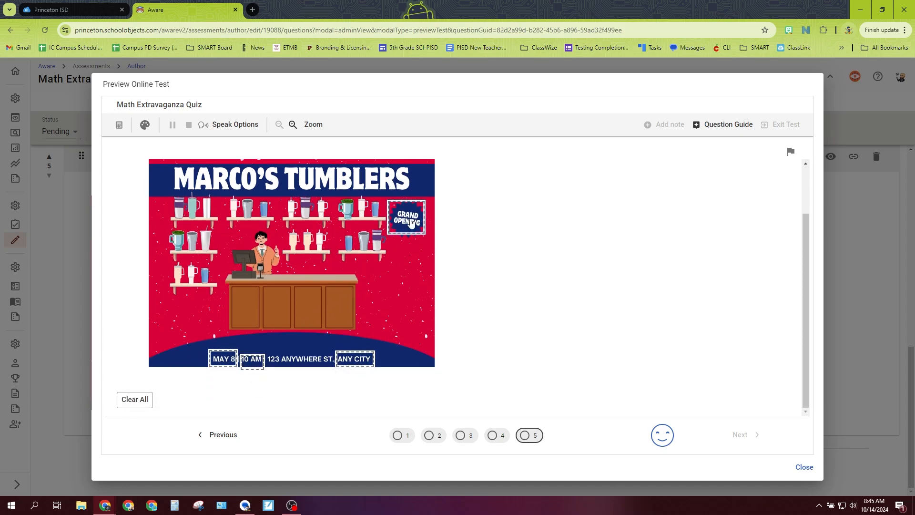
click(251, 361)
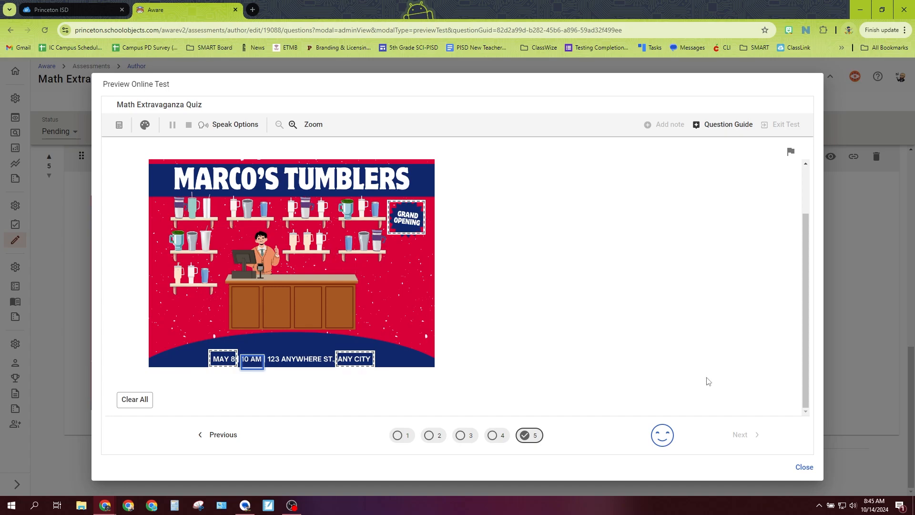
click(802, 467)
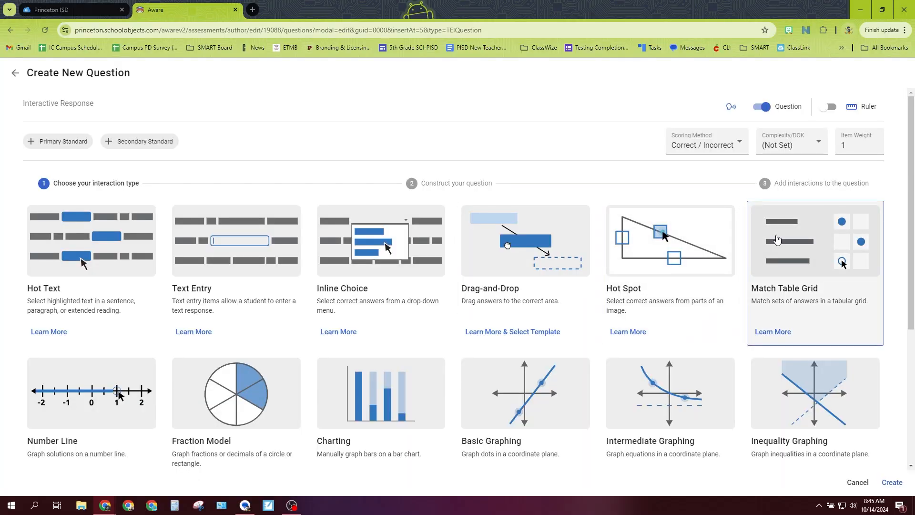
Step: Add a Match Table Grid: "Which section of this chart would you check to find out how many of Tumbler Style 2 mugs Marco sold on day 3?"
click(777, 239)
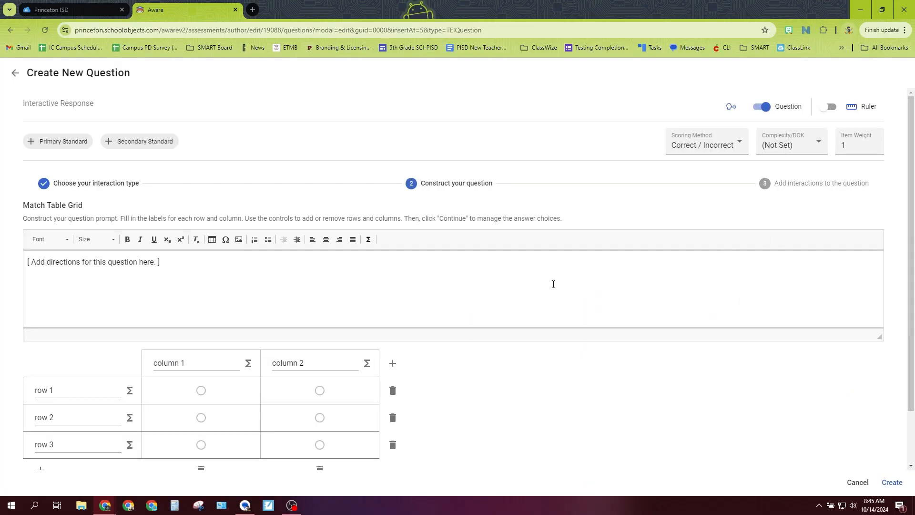
click(366, 274)
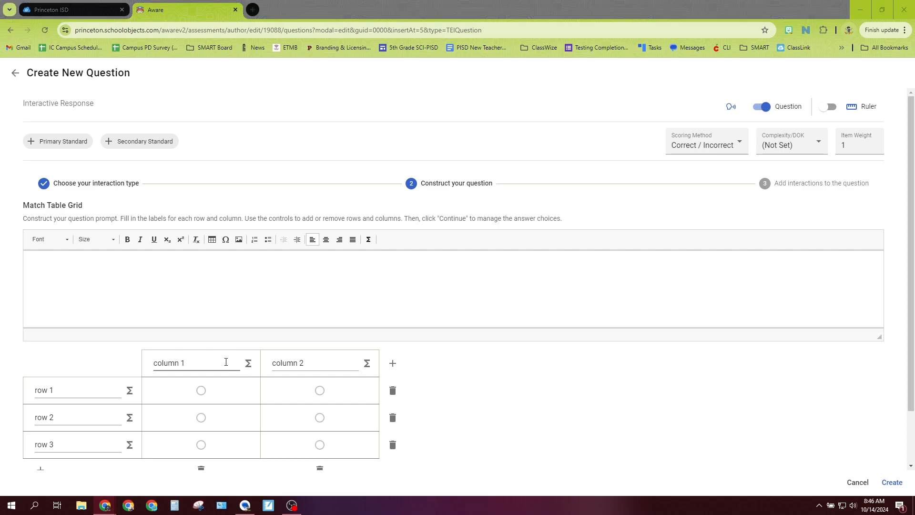
click(159, 266)
text(Which section of this chart would you check to find out how many of Tumbler Style 2 mugs Marco sold on day 3?)
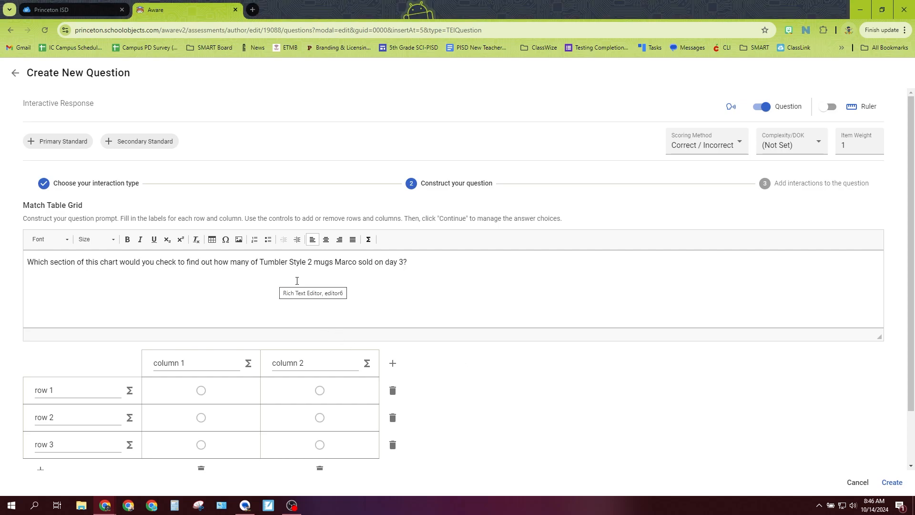
Step: Add a third column to the match table and label the columns "Style 1 Mug", "Style 2 Mug" and "Style 3 Mug"
triple_click(204, 363)
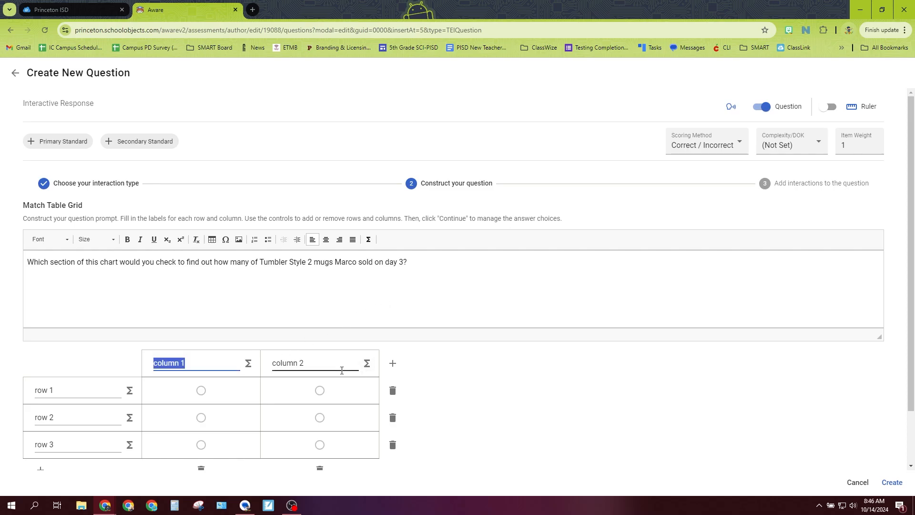
text(Style 1 Mug)
key(Tab)
key(Tab)
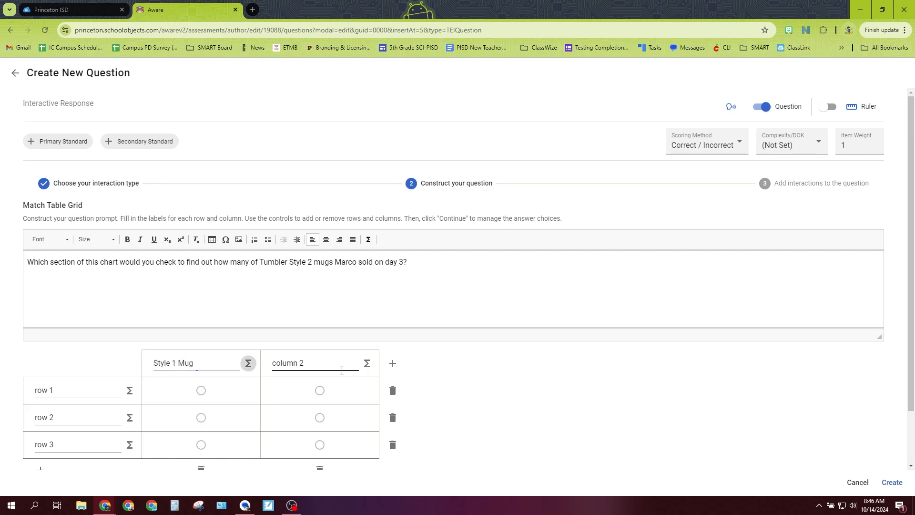
text(Sty)
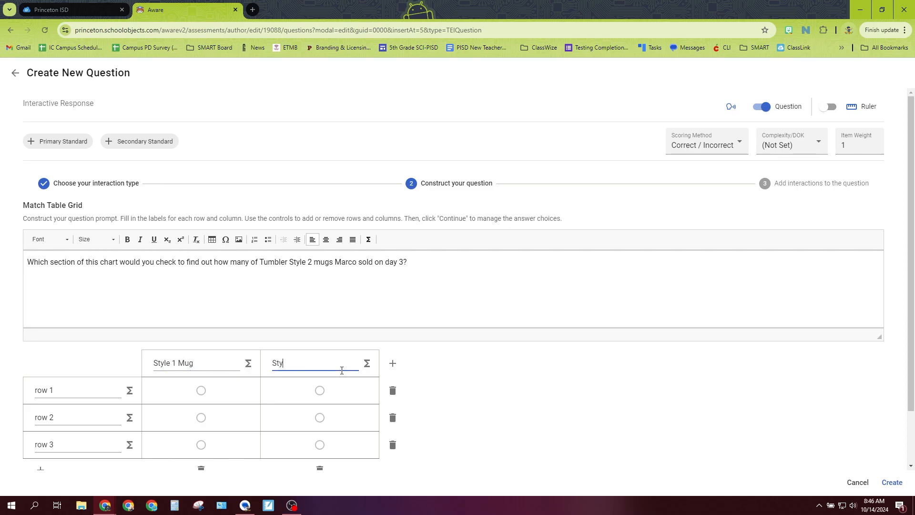
text(le 2 Mug)
click(392, 363)
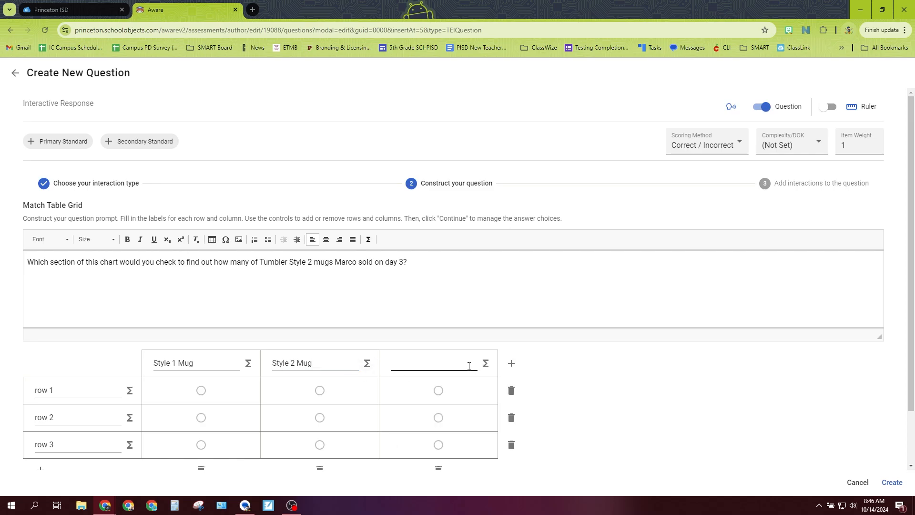
click(468, 366)
text(Style 3 Mug)
Step: Label the match table rows "Day", "Day 2" and "Day 3", and continue to choosing the correct answers
triple_click(99, 393)
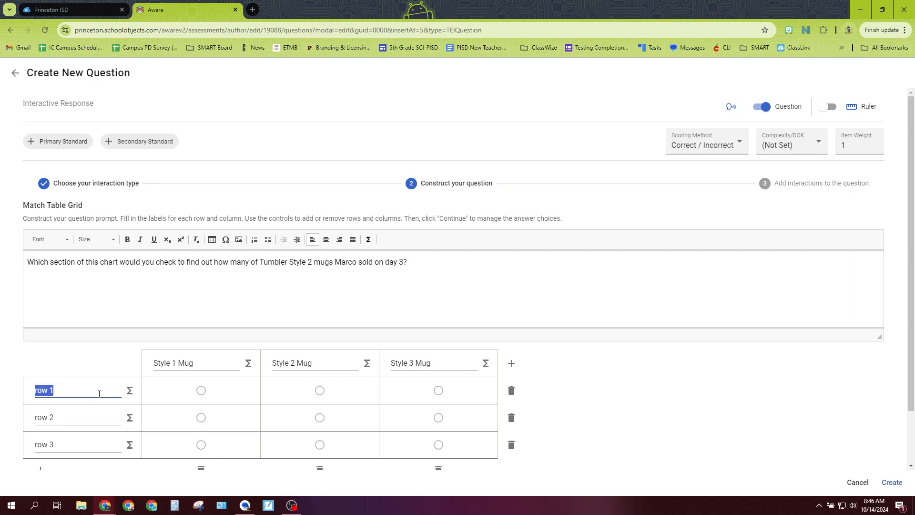
text(Day)
triple_click(86, 417)
text(Day 2)
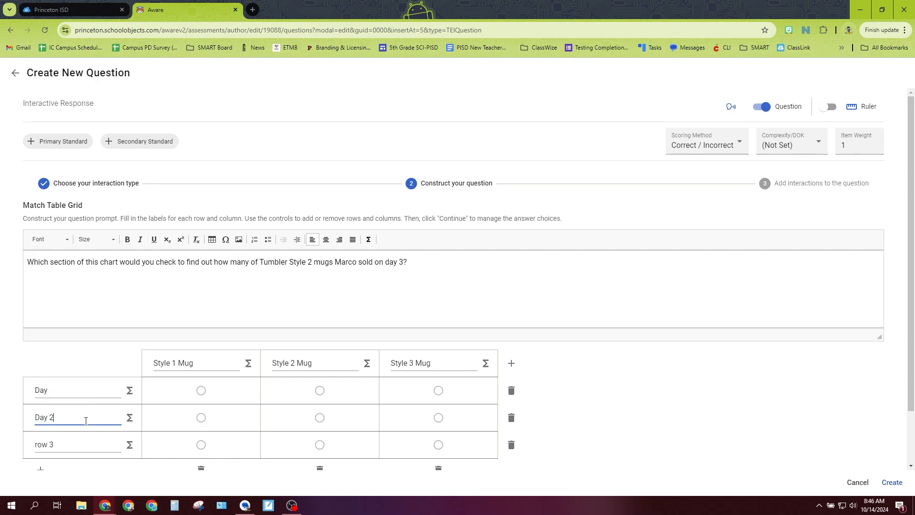
triple_click(81, 446)
text(Day 3)
scroll(389, 460, down, 2)
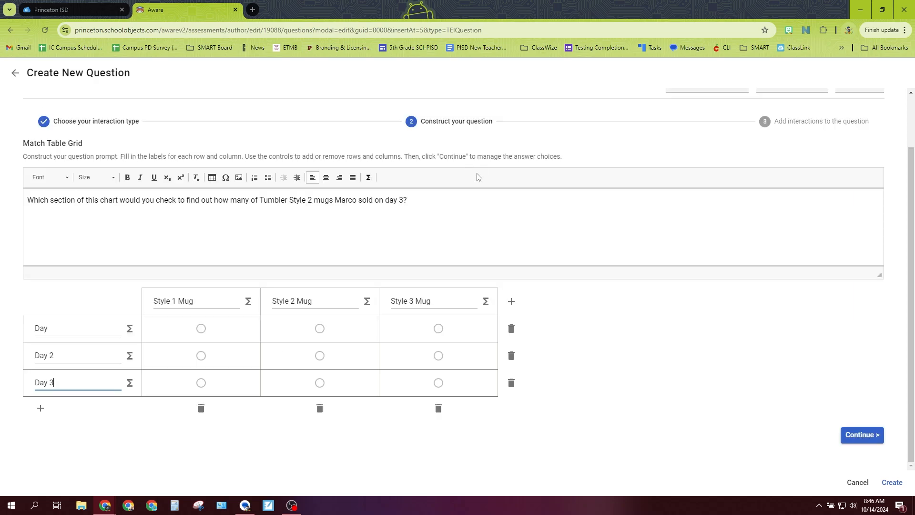
click(872, 442)
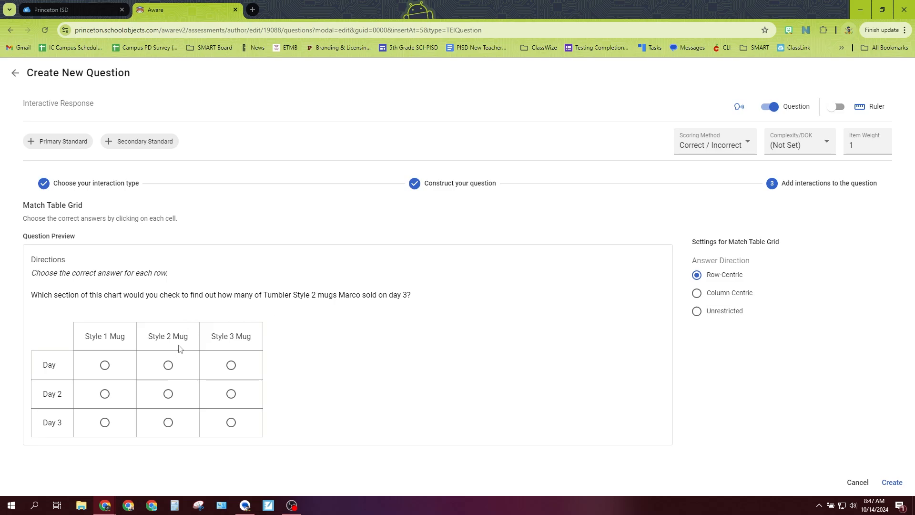
Step: Mark "Style 2 Mug" for "Day 3" as the correct answer and create the Match Table Grid question, ignoring the row-answer warning
click(168, 428)
click(892, 483)
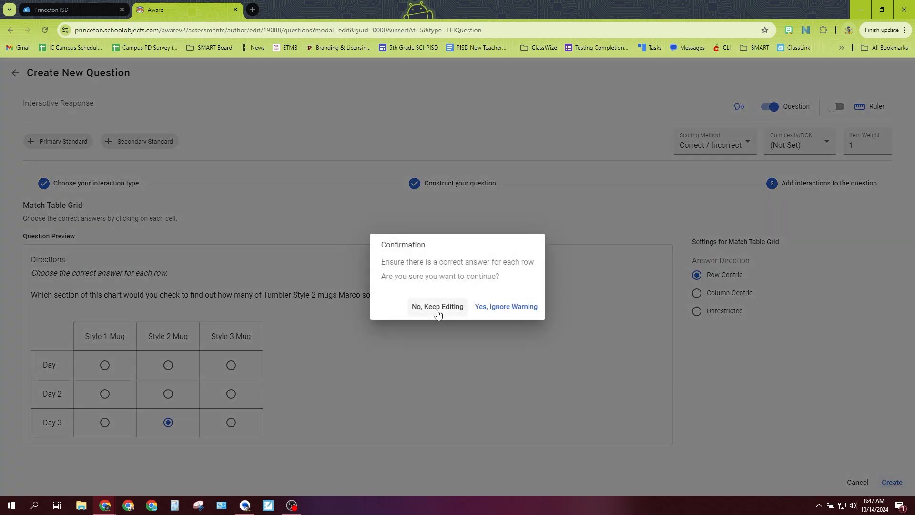
Step: Preview the Match Table Grid question as an online test, choose "Style 2 Mug" for "Day 3", and close the preview
click(829, 245)
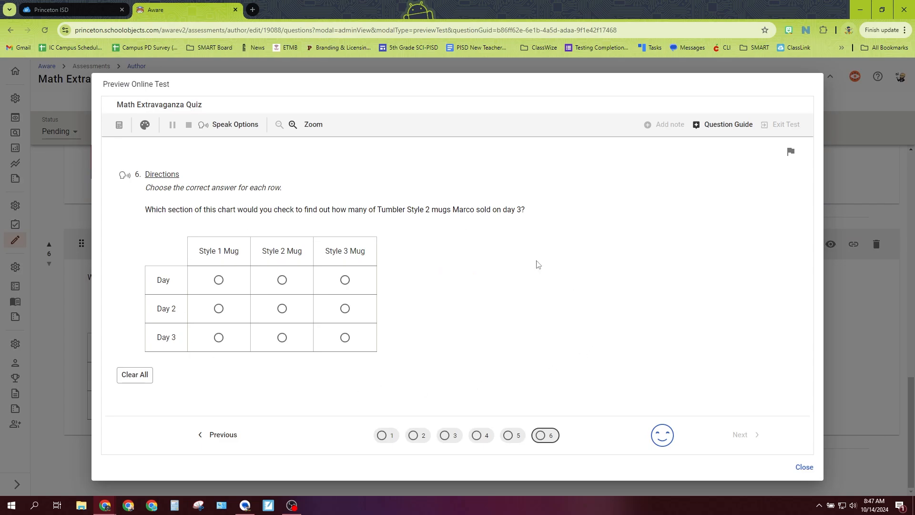
click(281, 340)
click(805, 466)
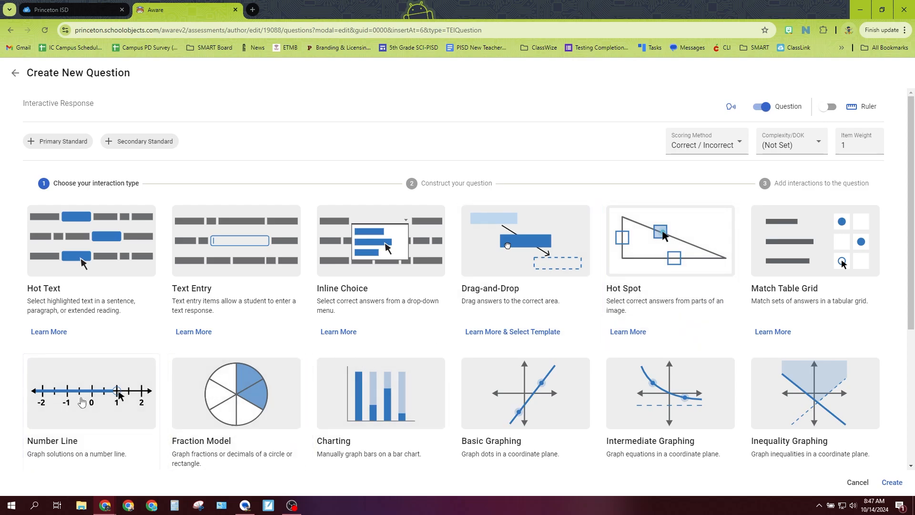
Step: Start a Number Line question with the prompt "Mark the number 12 on the number line." and continue to its interaction settings
click(112, 395)
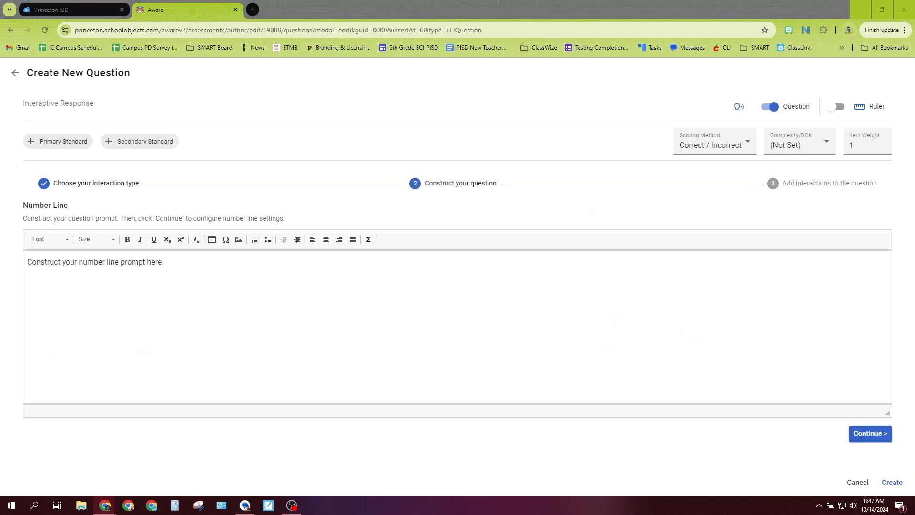
click(270, 267)
text(Mark the number 12 on the number line.)
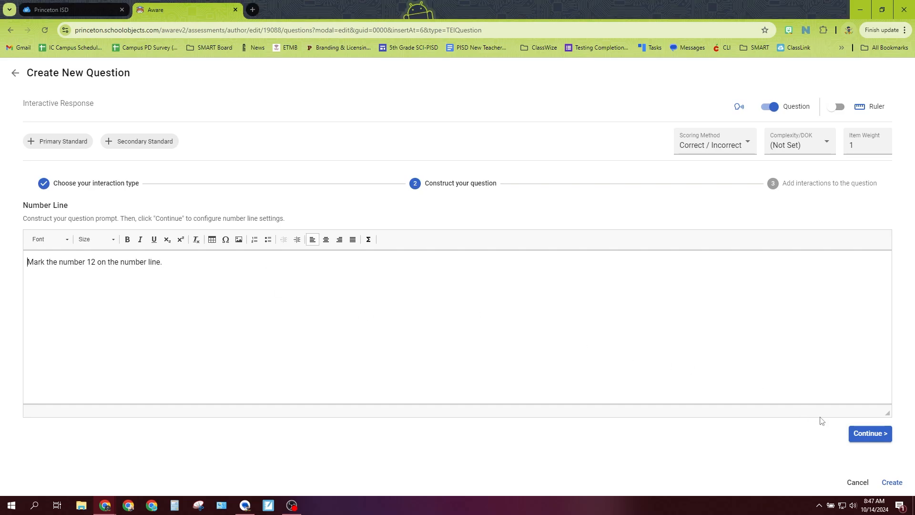
click(869, 433)
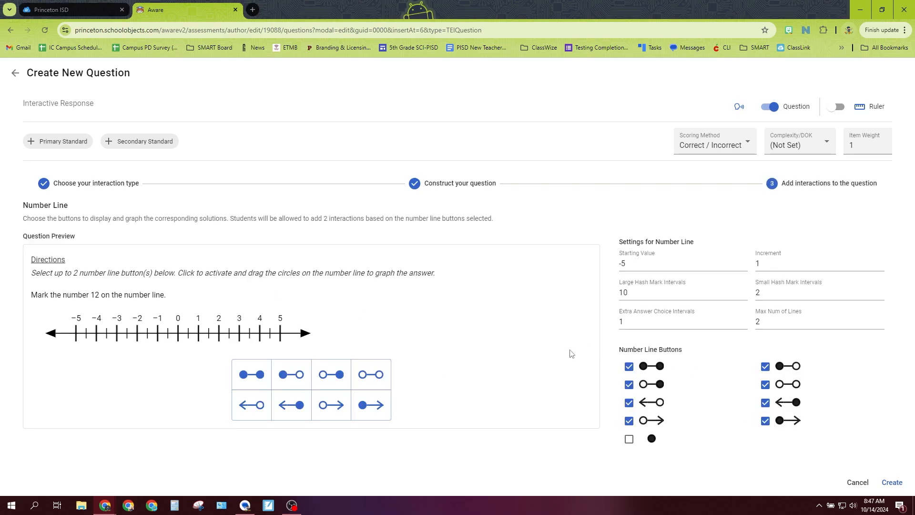
Step: Set the number line's starting value to -12 and its large hash mark intervals to 24
click(635, 263)
text(12)
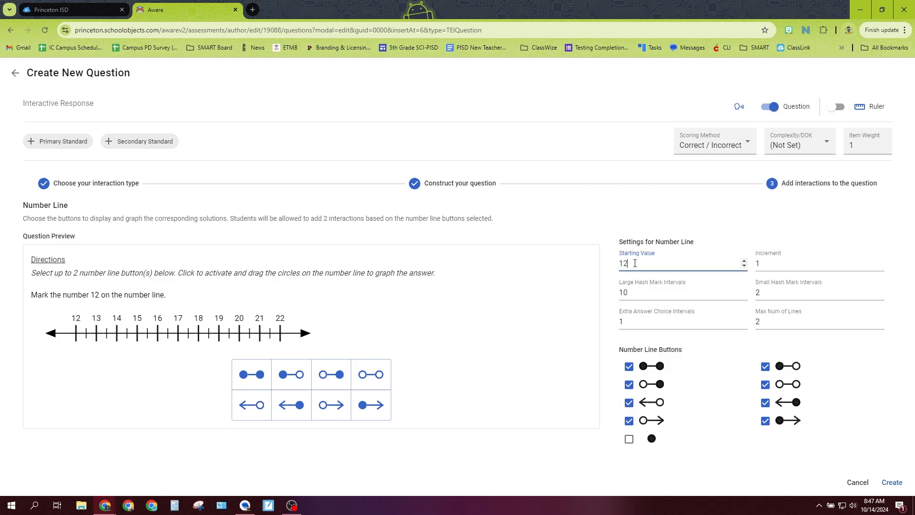
key(Tab)
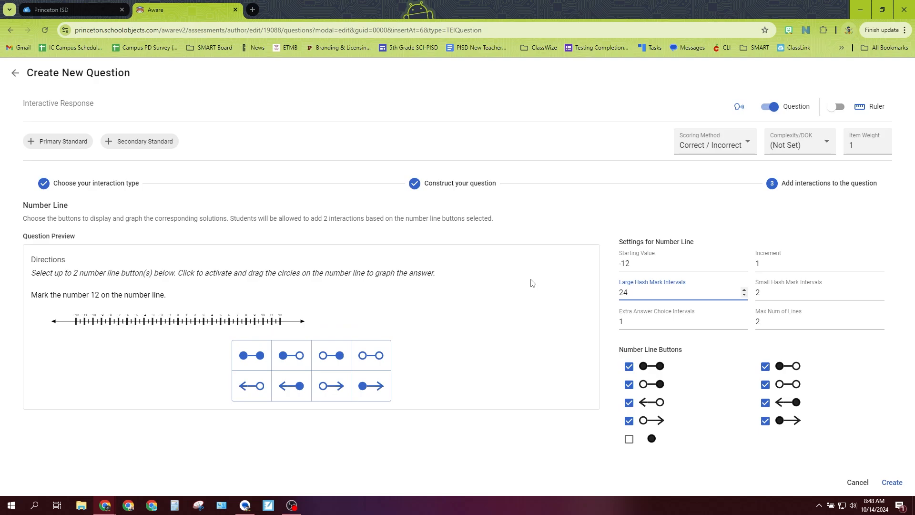
Step: Enable the single-point number line button, plot a point at 12 as the correct answer, and create the question
click(629, 438)
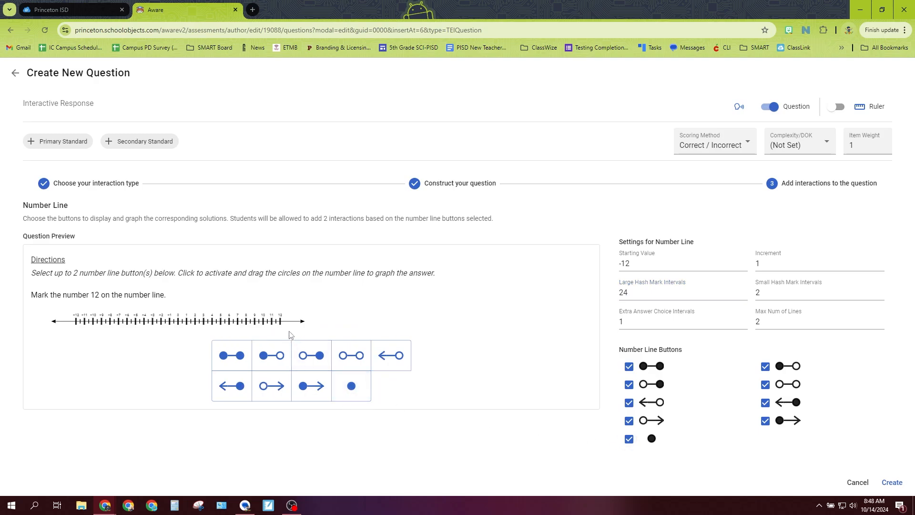
click(351, 386)
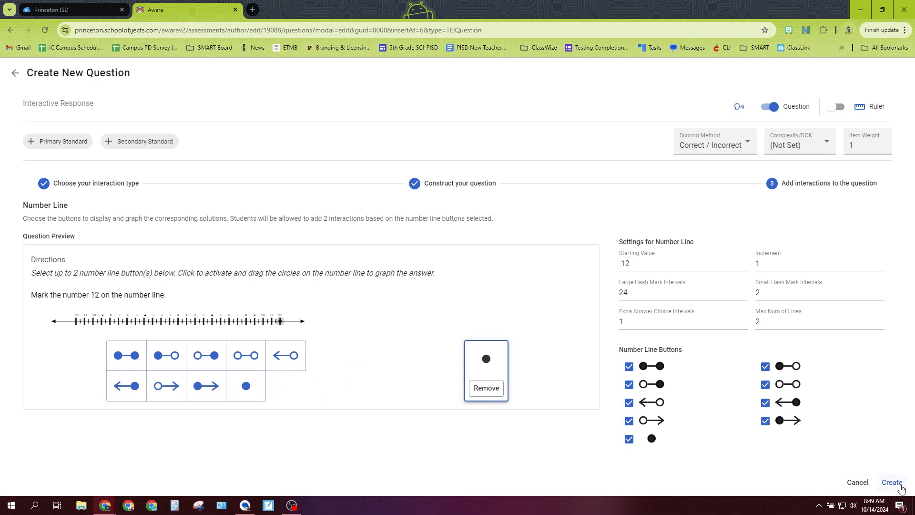
click(892, 482)
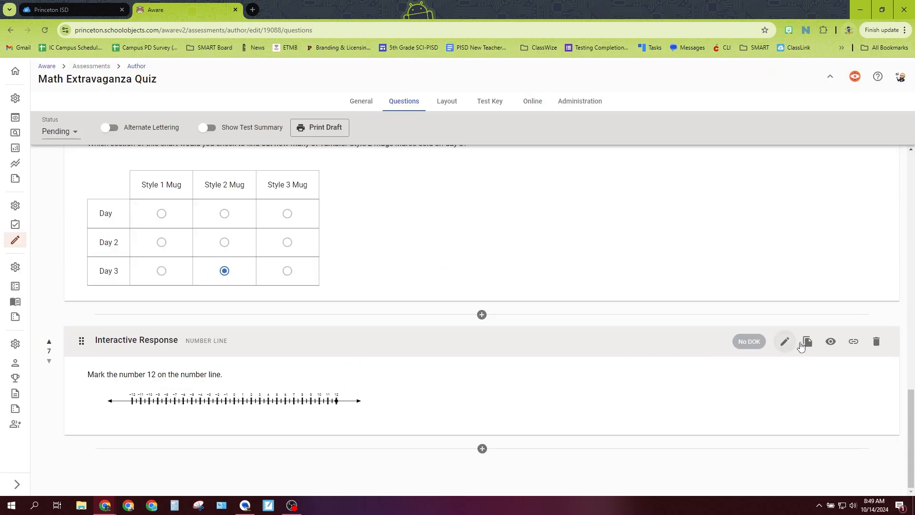
Step: Preview the Number Line question as an online test, plot a single point at 12, and close the preview
click(830, 343)
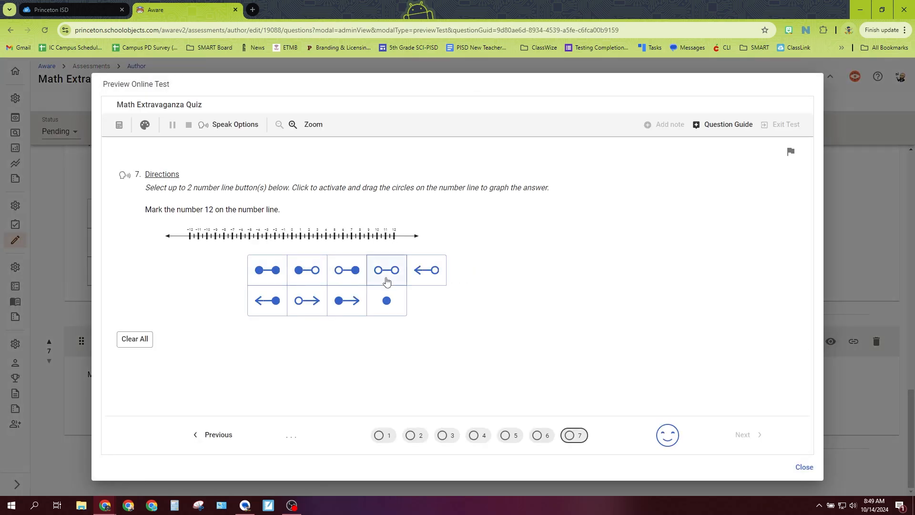
click(387, 301)
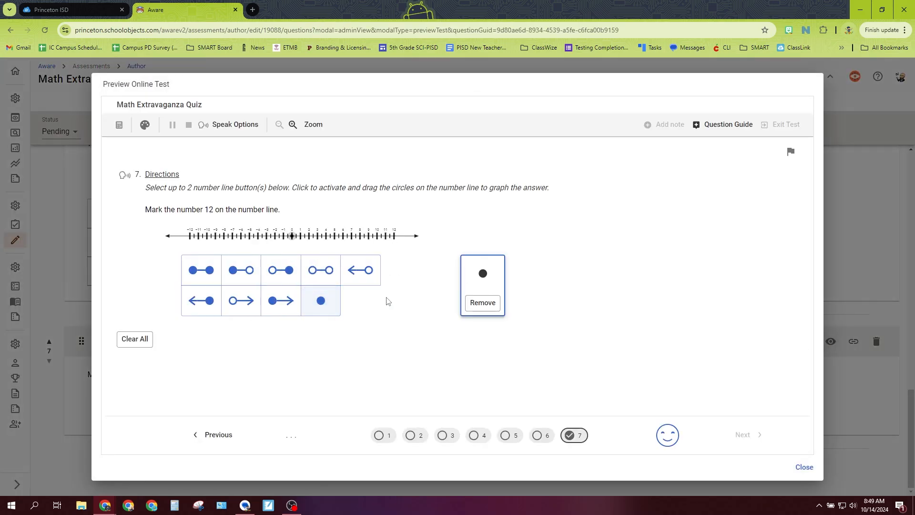
drag(292, 237, 396, 245)
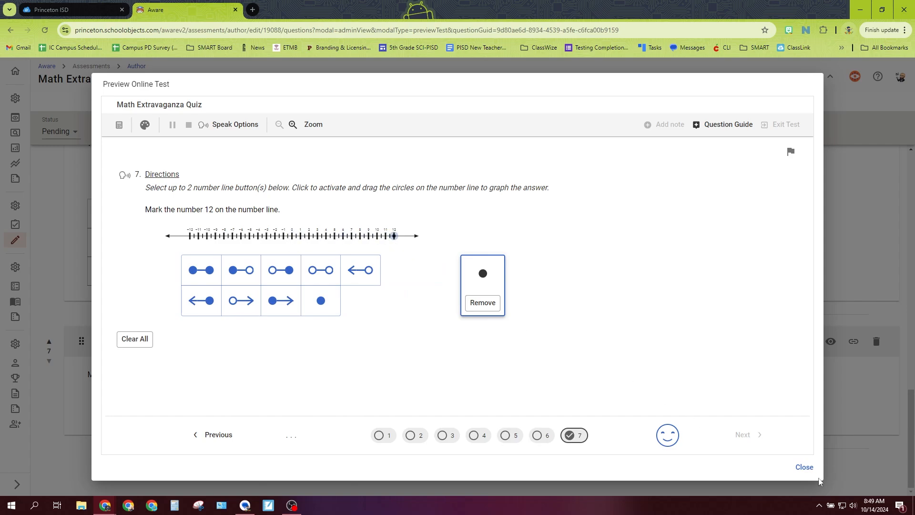
click(804, 467)
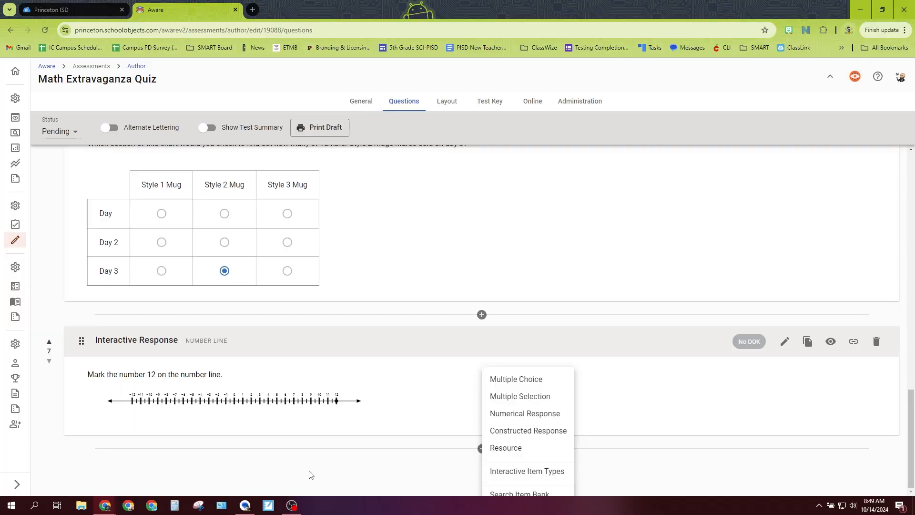
Step: Add a Fraction Model question with the prompt "Represent the fraction ⅗ on the circle by shading 3/5s of the circle." and continue to its interactions
click(511, 473)
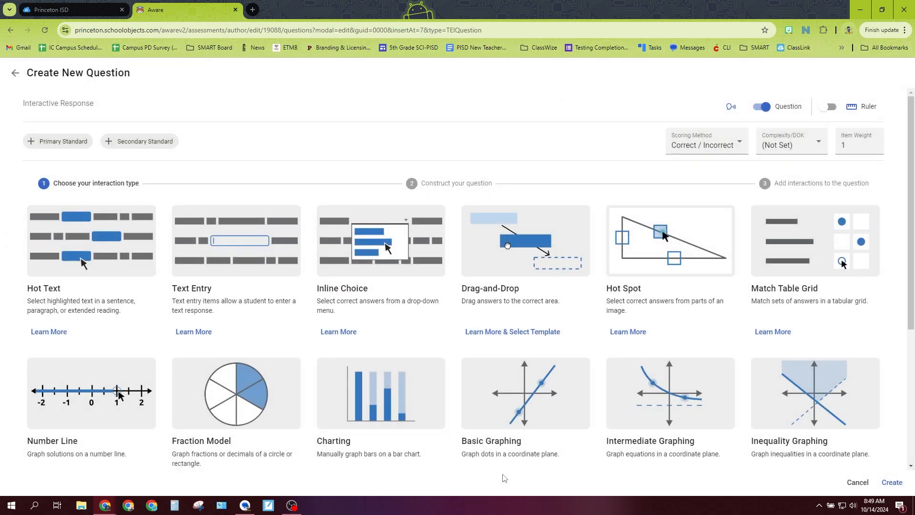
click(246, 400)
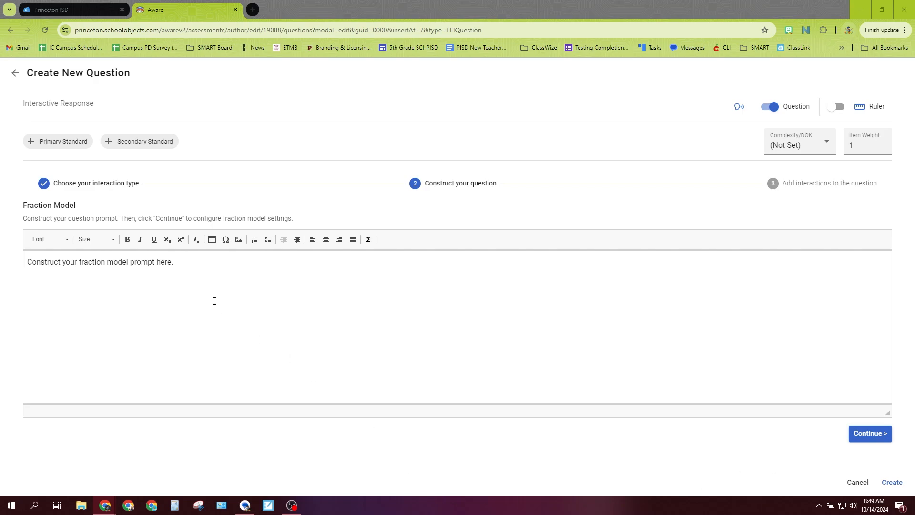
click(227, 268)
key(ctrl+a)
text(Represent the fraction ⅗ on the circle by shading 3/5s of the circle.)
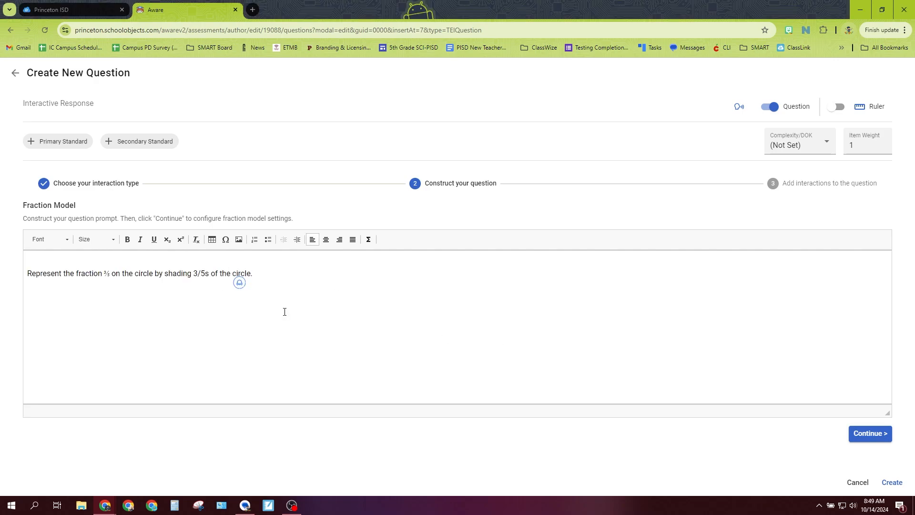
click(869, 434)
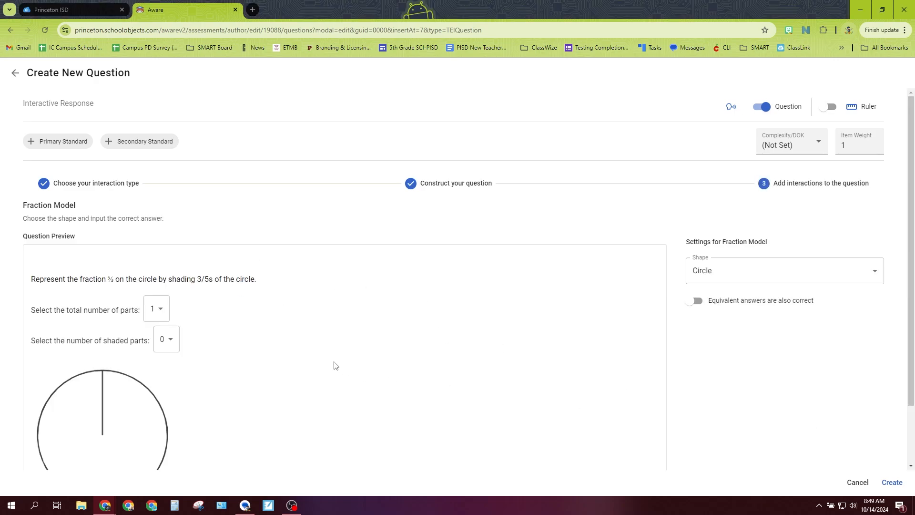
Step: Set the fraction circle's correct answer to 5 total parts with 3 shaded parts, and create the question
scroll(282, 315, down, 2)
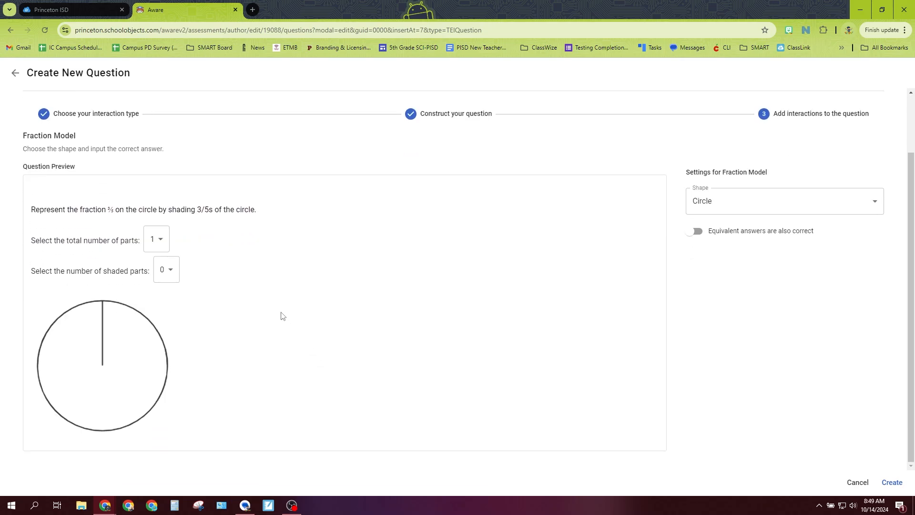
click(164, 242)
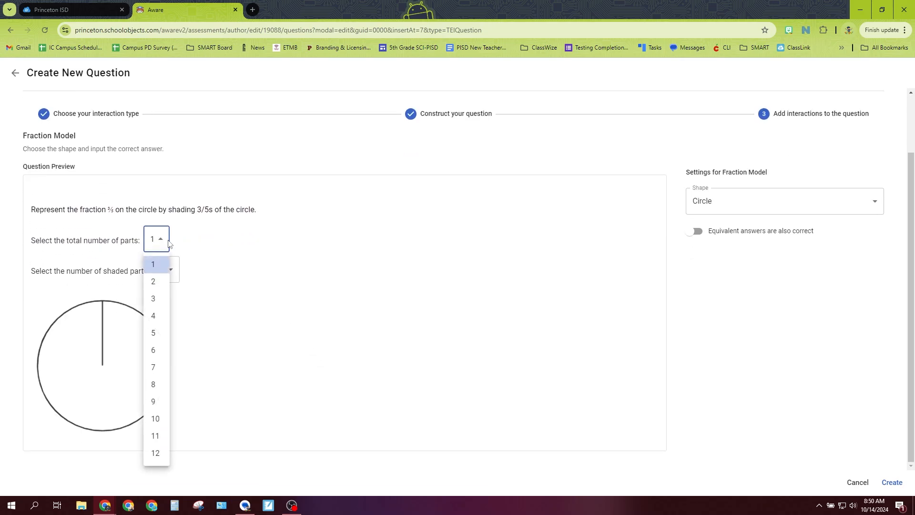
click(154, 333)
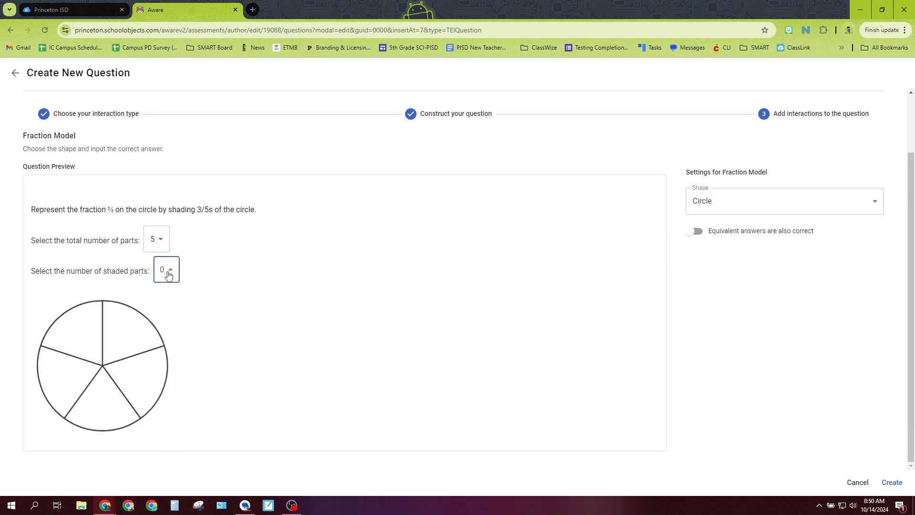
click(164, 271)
click(165, 321)
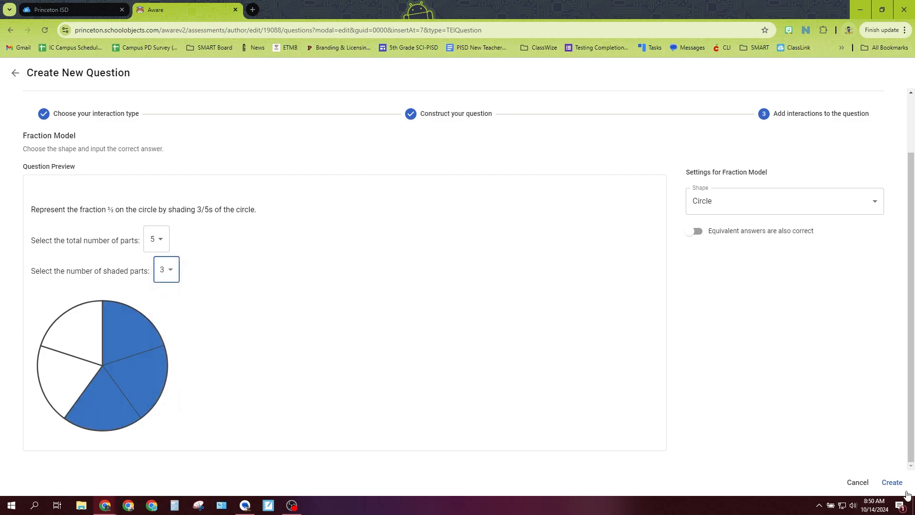
click(892, 482)
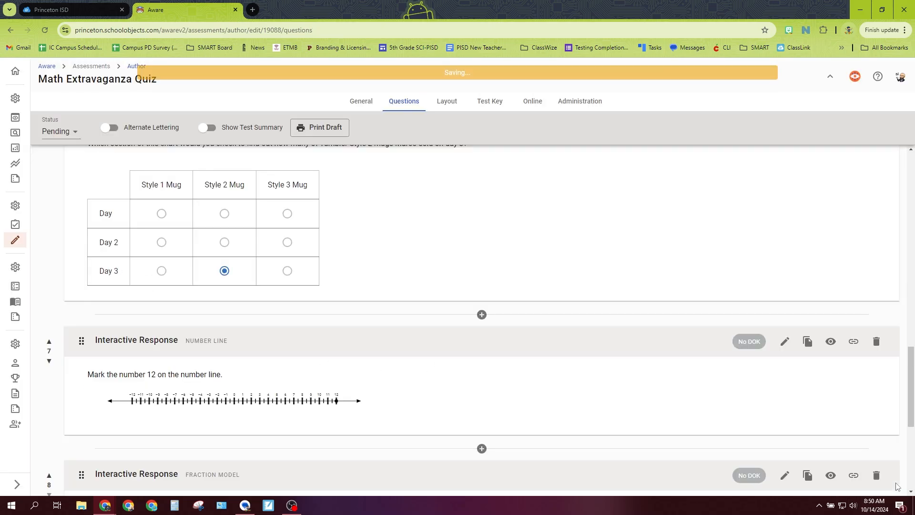
Step: Preview the Fraction Model question as an online test, answer with 10 total parts and 6 shaded parts, and close the preview
scroll(662, 439, down, 5)
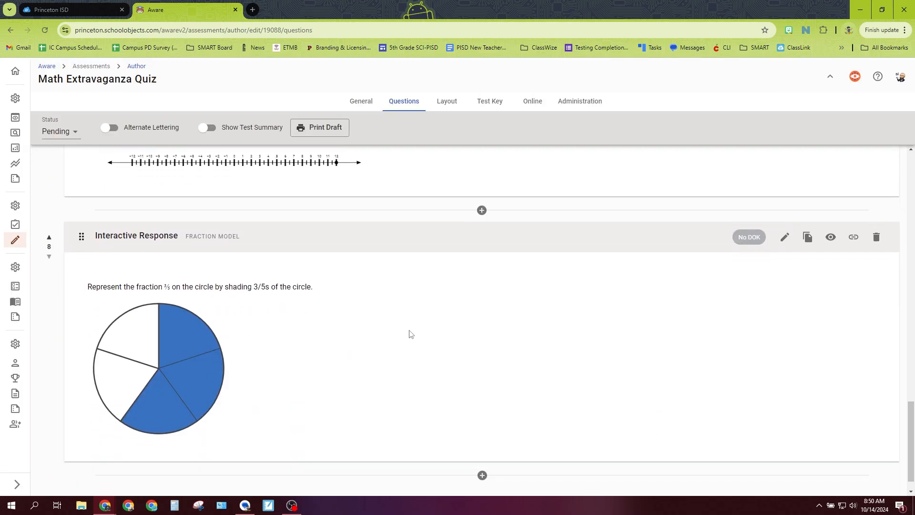
click(831, 237)
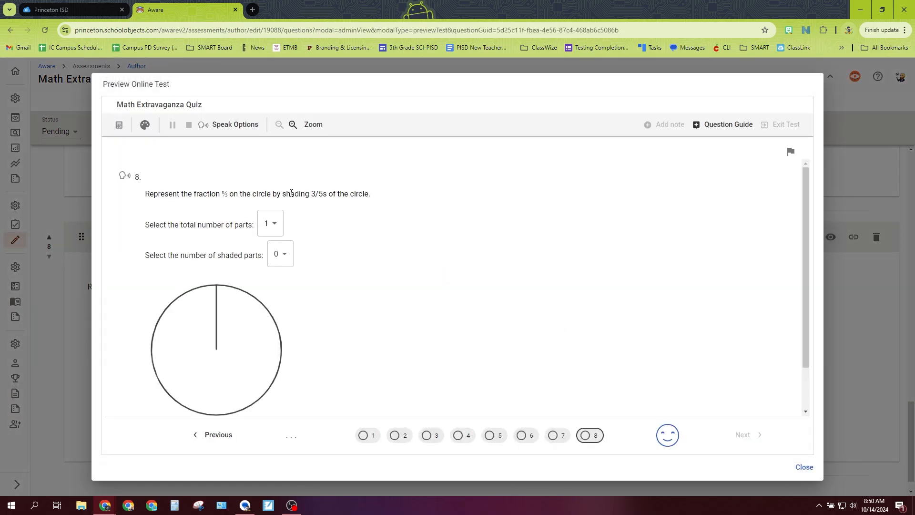
click(269, 223)
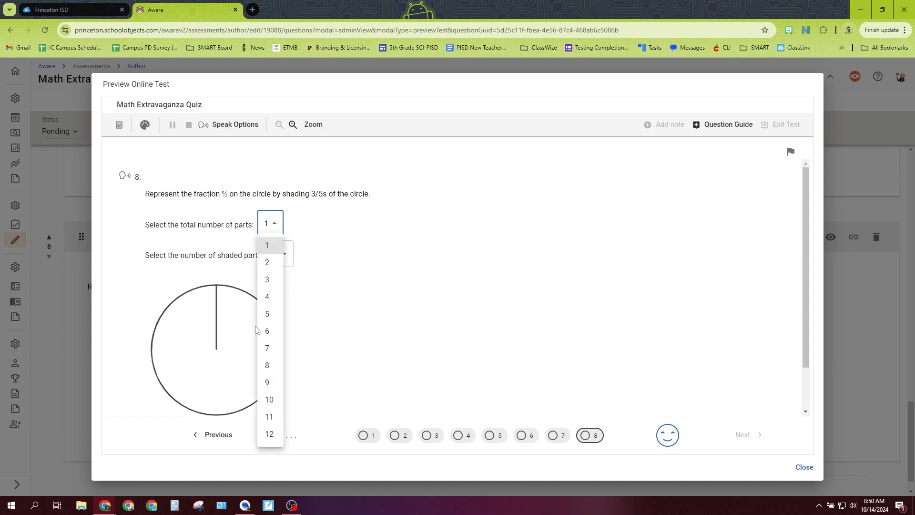
click(262, 433)
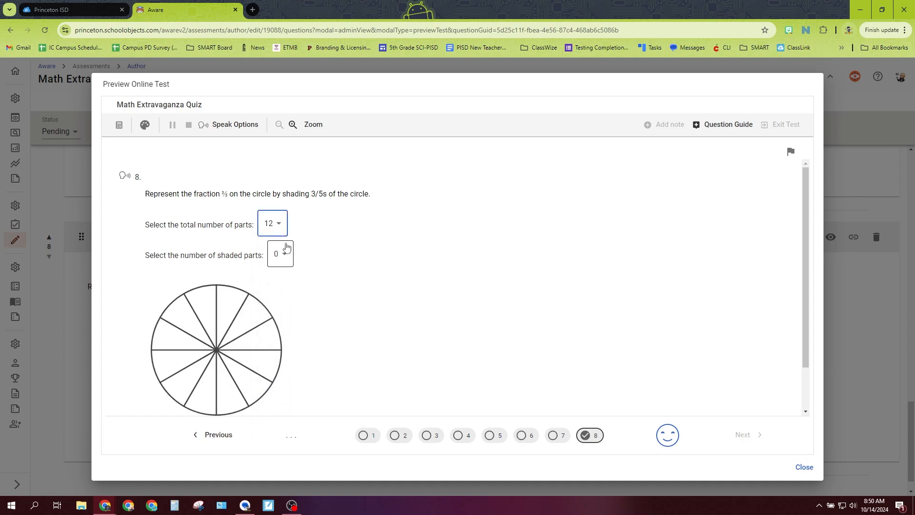
click(281, 233)
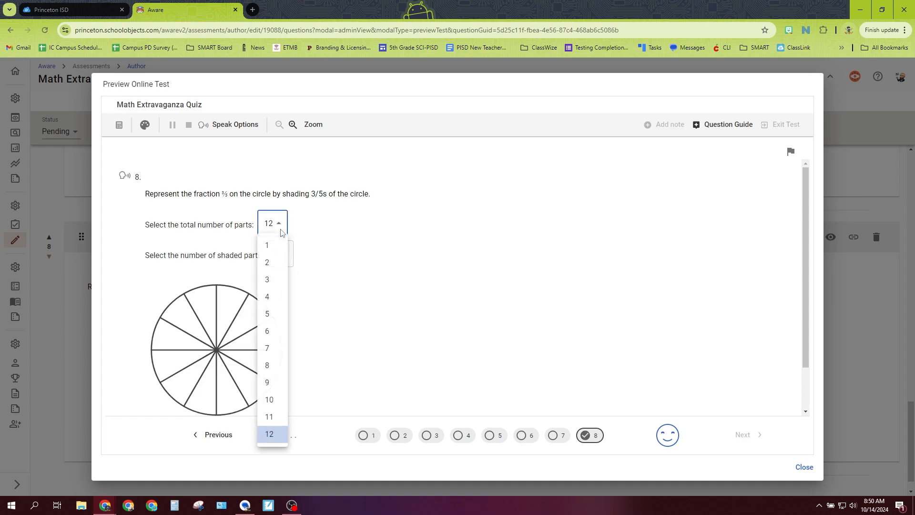
click(268, 399)
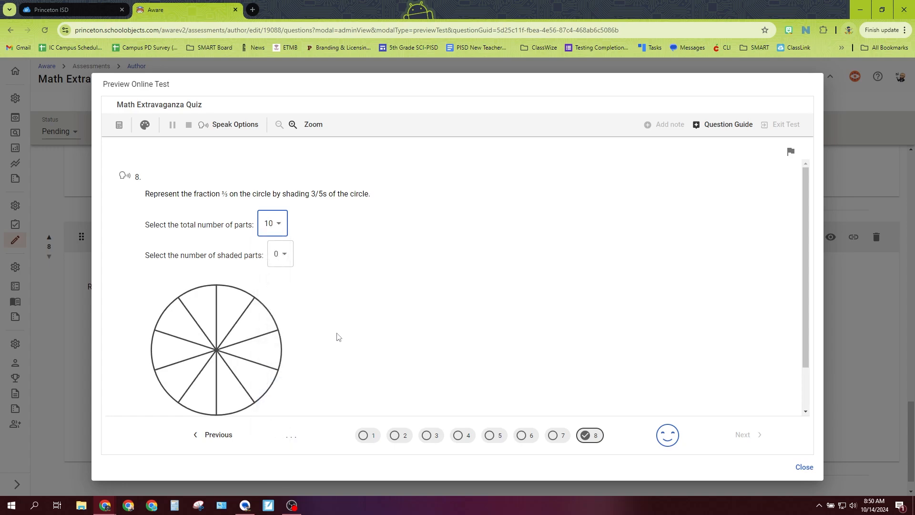
click(290, 258)
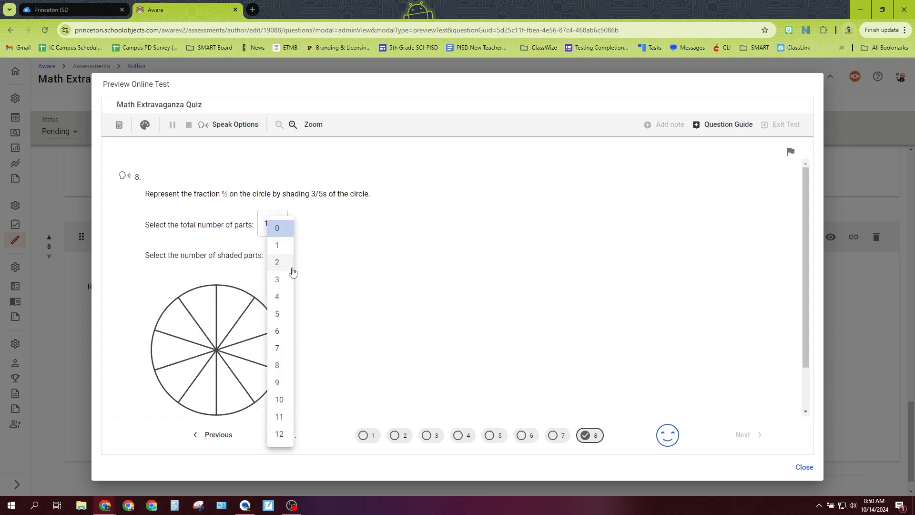
click(283, 334)
scroll(773, 404, down, 2)
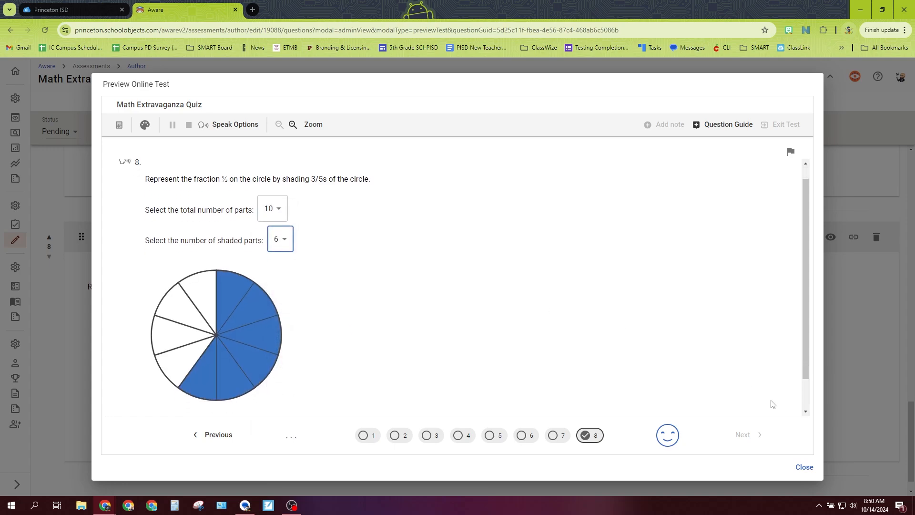
scroll(773, 404, up, 1)
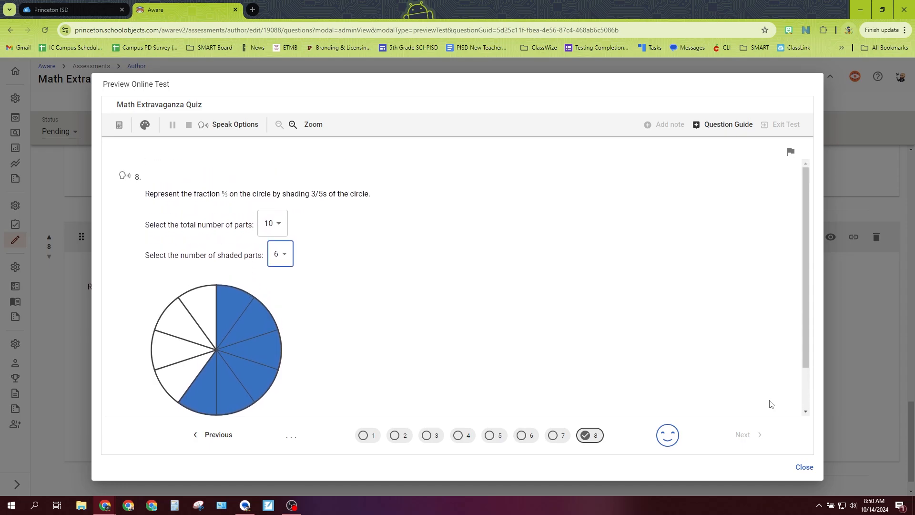
click(798, 468)
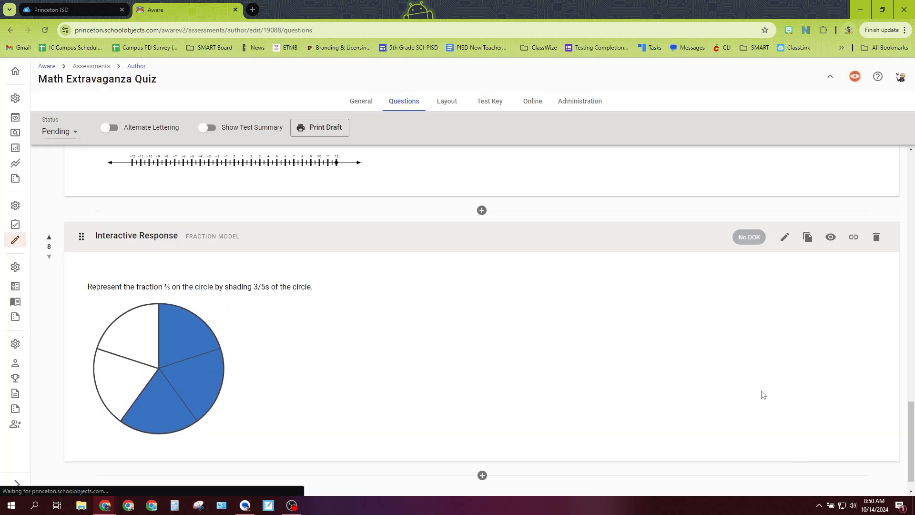
Step: Edit the Fraction Model question so that equivalent answers are also accepted as correct
click(782, 237)
click(695, 301)
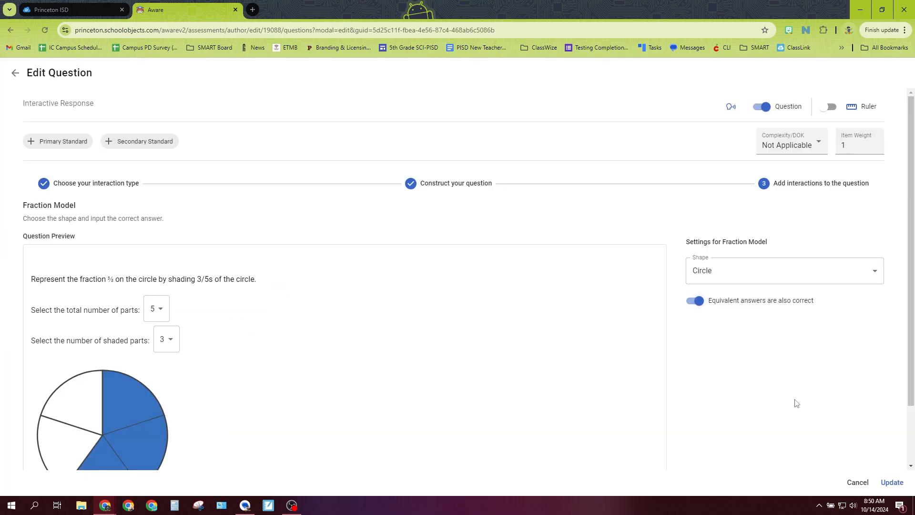
Step: Add an interactive Charting question after the Fraction Model question, keep the placeholder prompt, and continue to its interactions
scroll(802, 398, down, 2)
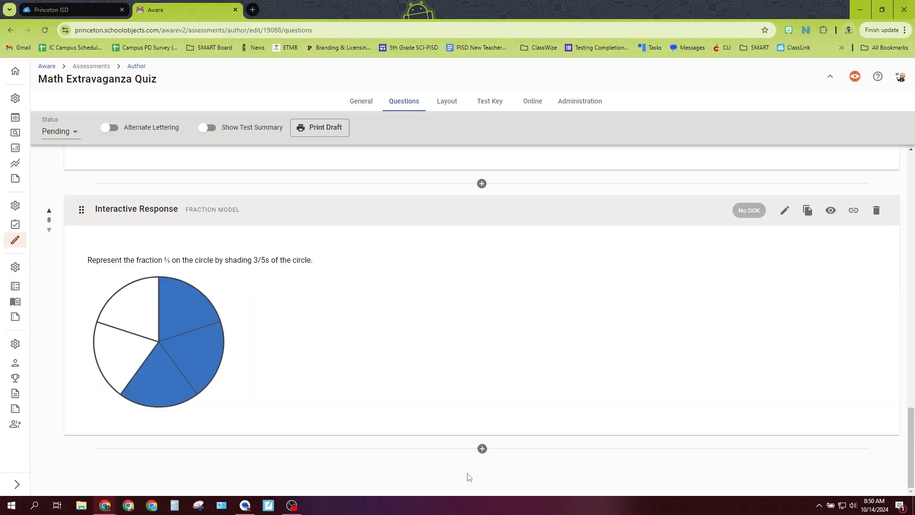
click(482, 450)
click(513, 475)
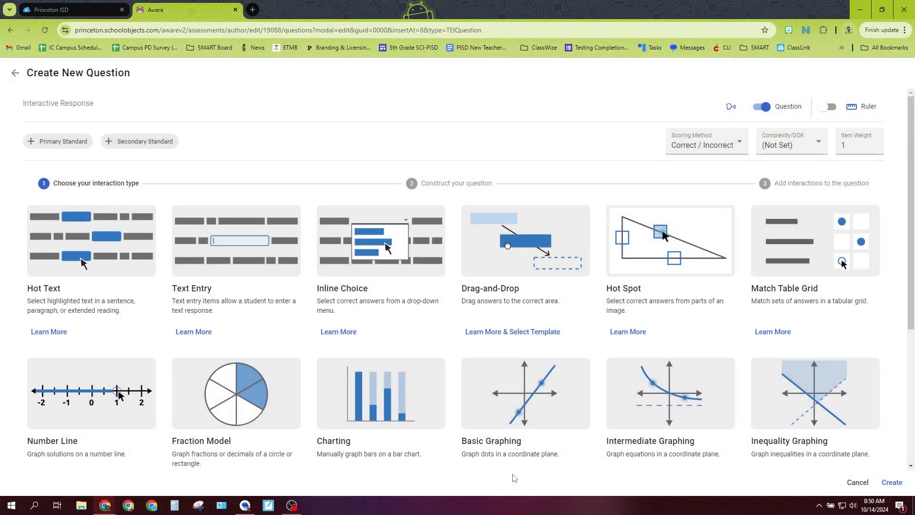
click(370, 384)
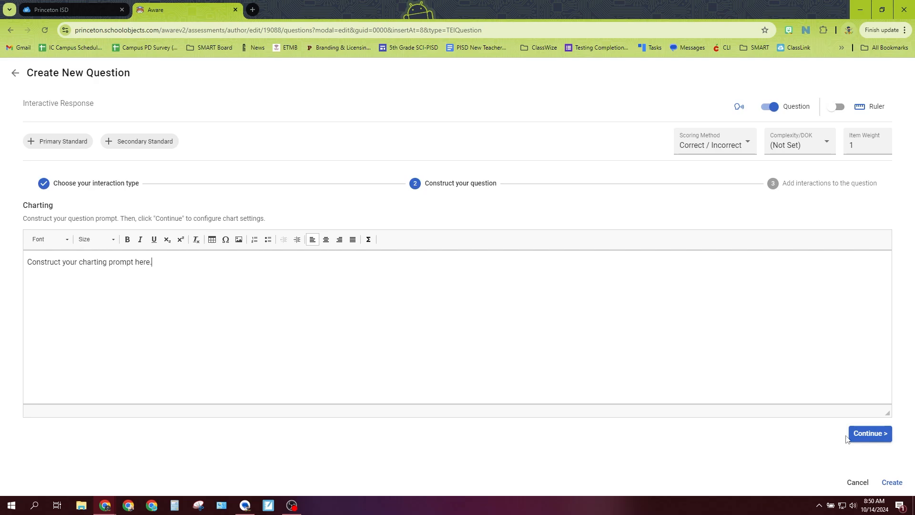
click(869, 433)
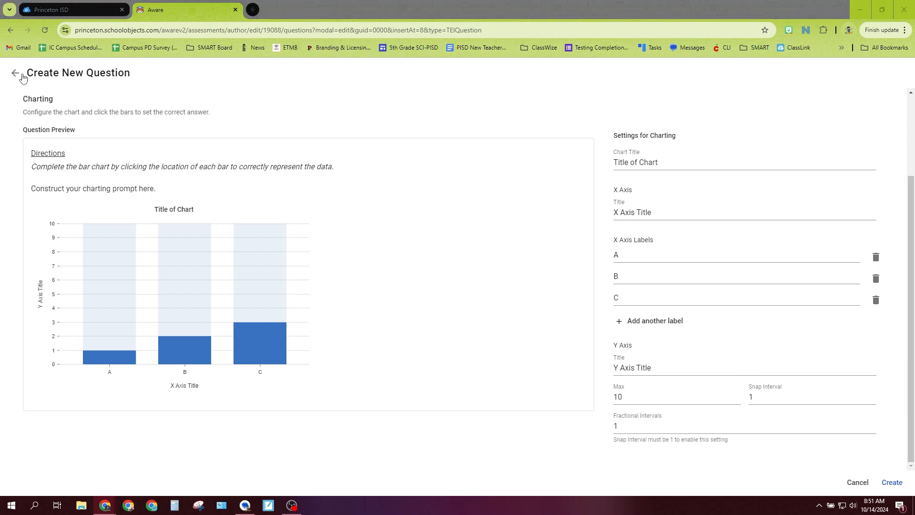
Step: Replace the charting prompt with an instruction to chart sales of 2 of Tumbler Style 1, 6 of Tumbler Style 2, and 4 of Tumbler style 3
scroll(260, 209, up, 3)
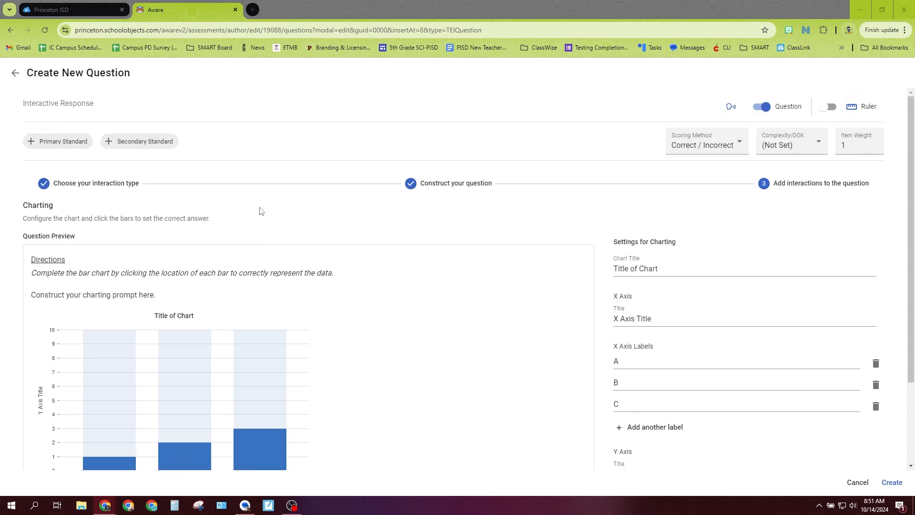
click(421, 184)
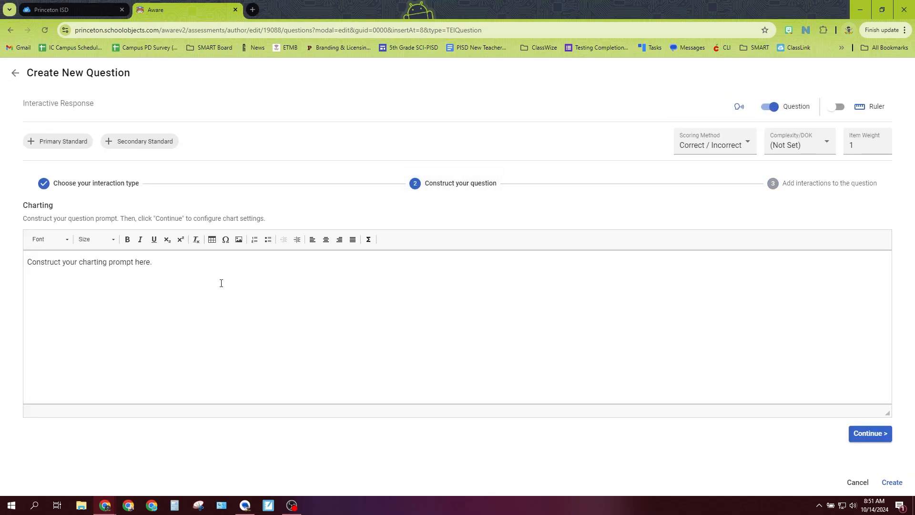
click(152, 261)
key(ctrl+a)
text(Mark the chart to indicate that Marco sold 2 of Tumbler Style 1, 6 of Tumbler Style 2, and 4 of Tumbler style 3.)
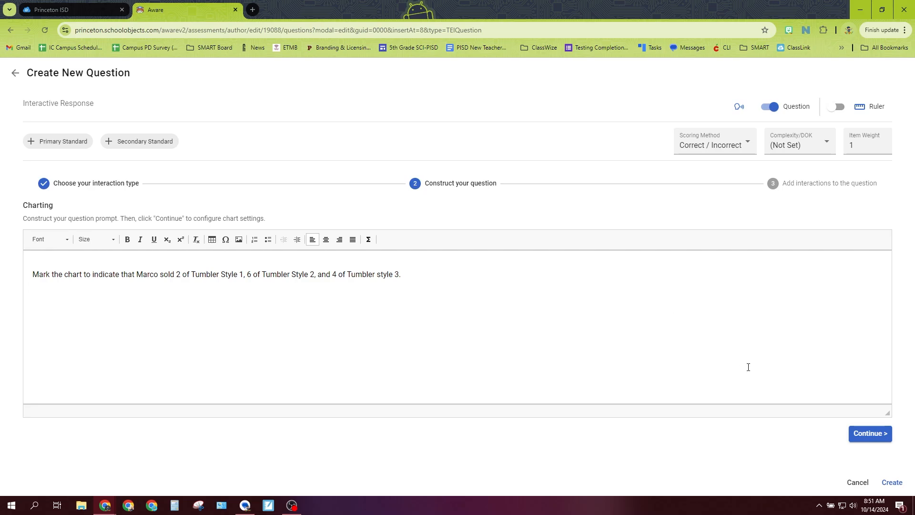
click(878, 441)
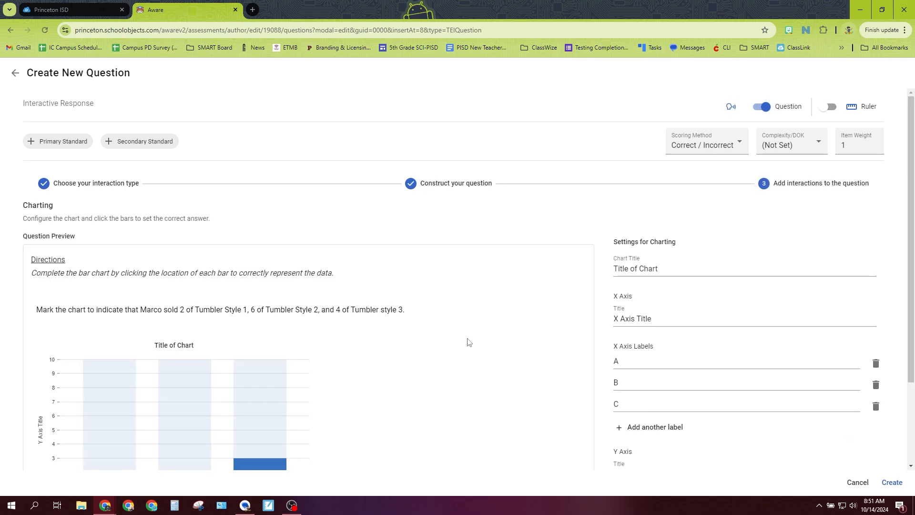
Step: Set the chart title to "Tumblers Sold" and the X axis title to "Tumbler Styles"
scroll(496, 326, down, 2)
triple_click(678, 178)
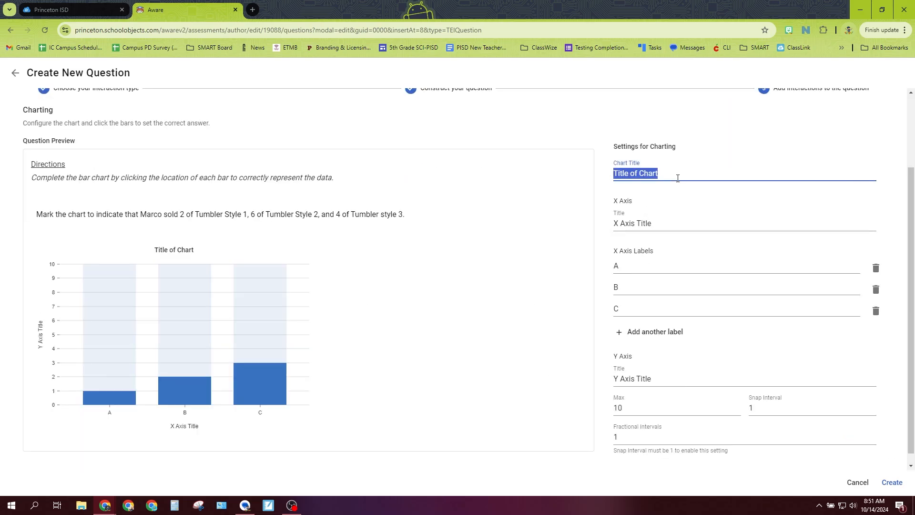
text(Tu)
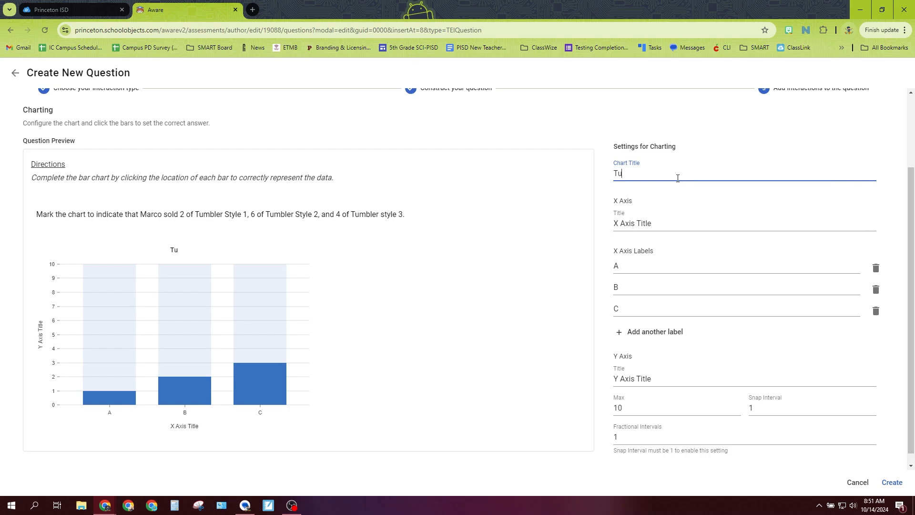
text(mblers Sold)
triple_click(668, 219)
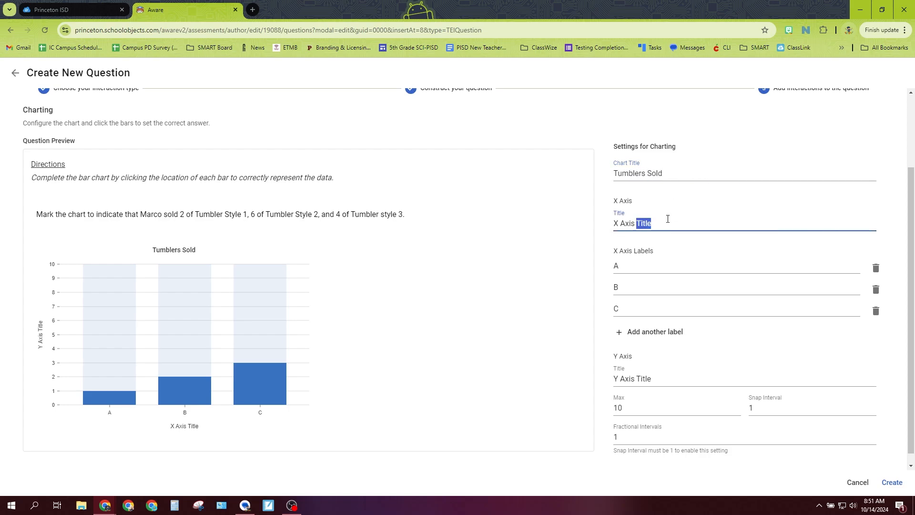
text(Tumbler Styles)
Step: Rename the three X axis labels "Style 1", "Style 2" and "Style 3"
click(653, 267)
double_click(653, 267)
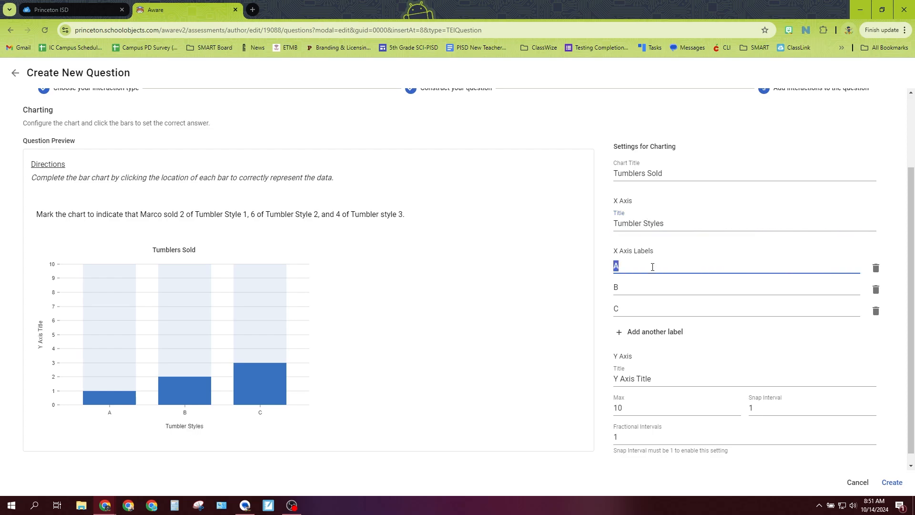
text(Style 1)
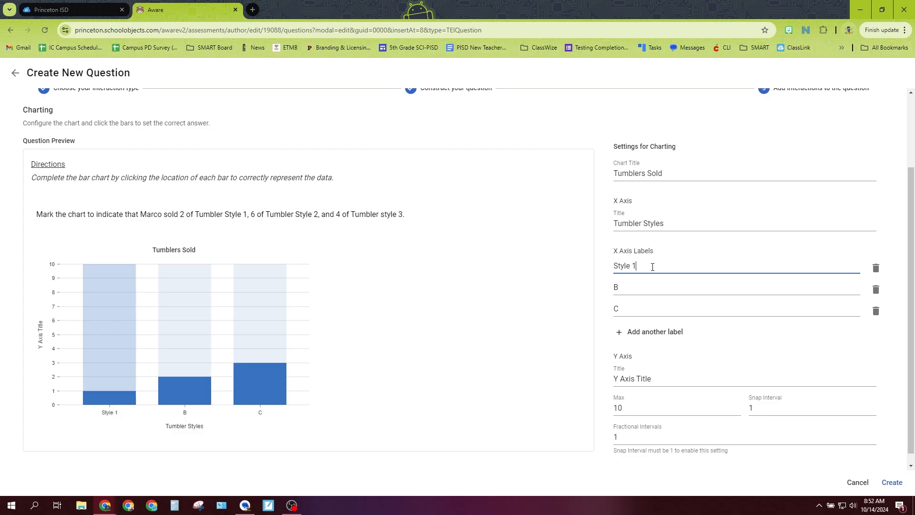
click(620, 289)
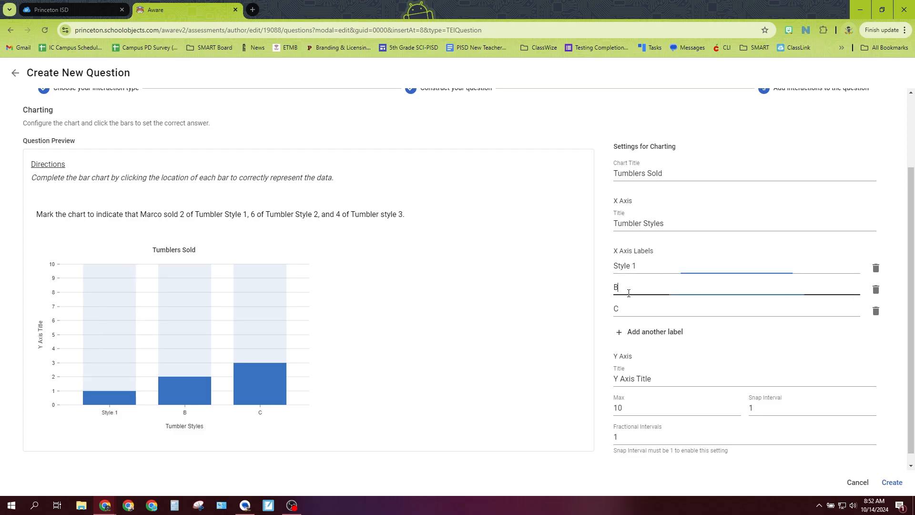
double_click(620, 288)
text(Style 2)
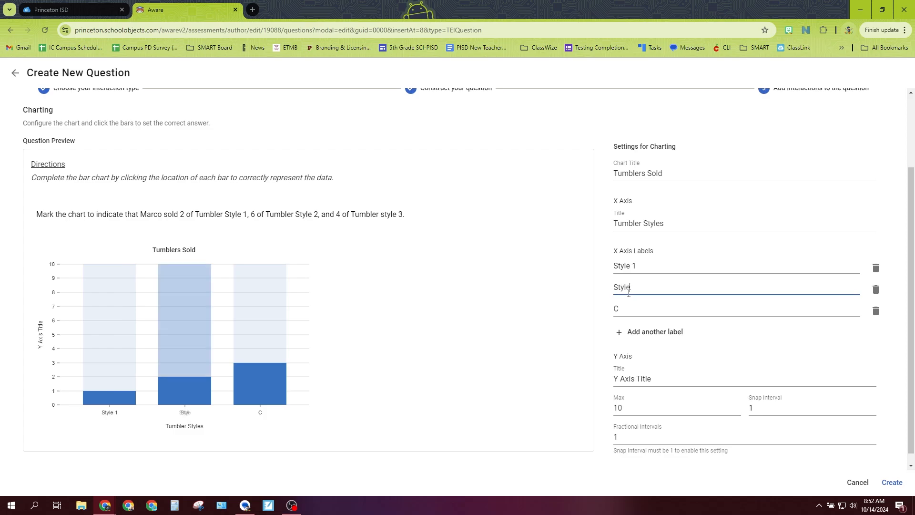
click(632, 309)
double_click(633, 308)
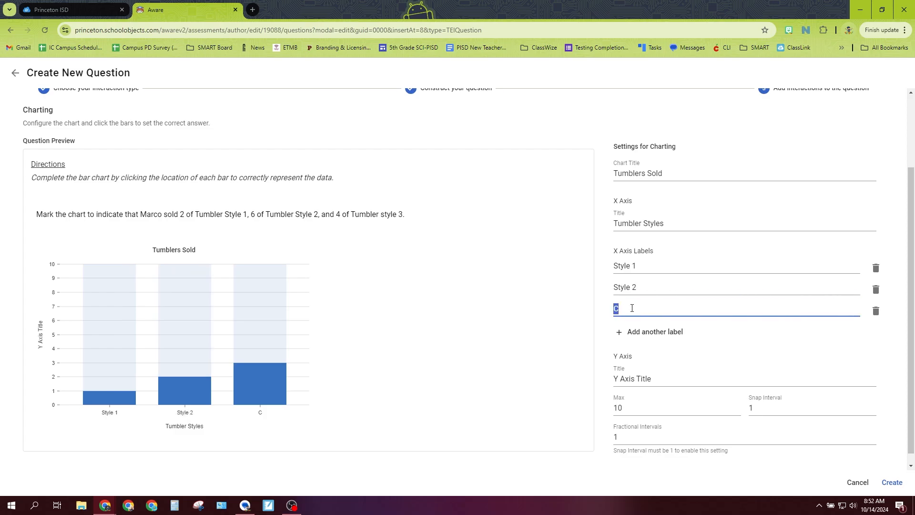
text(Style)
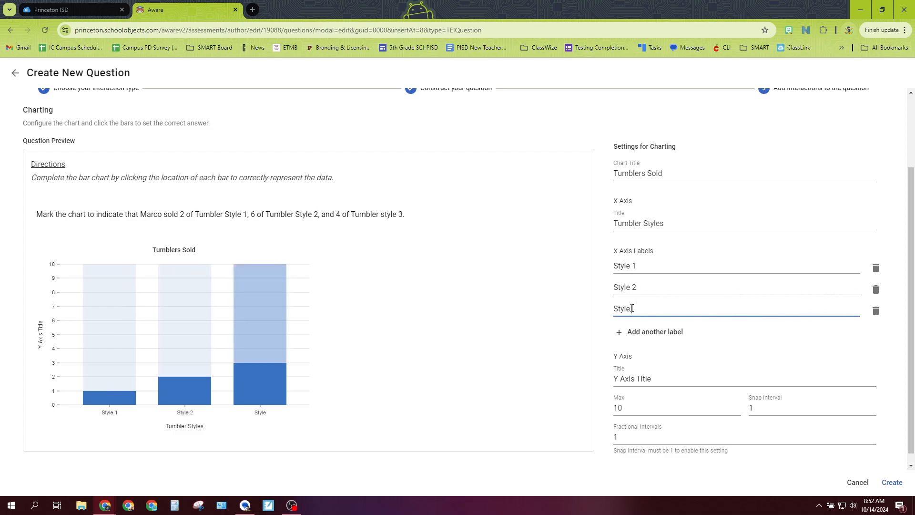
text( 3)
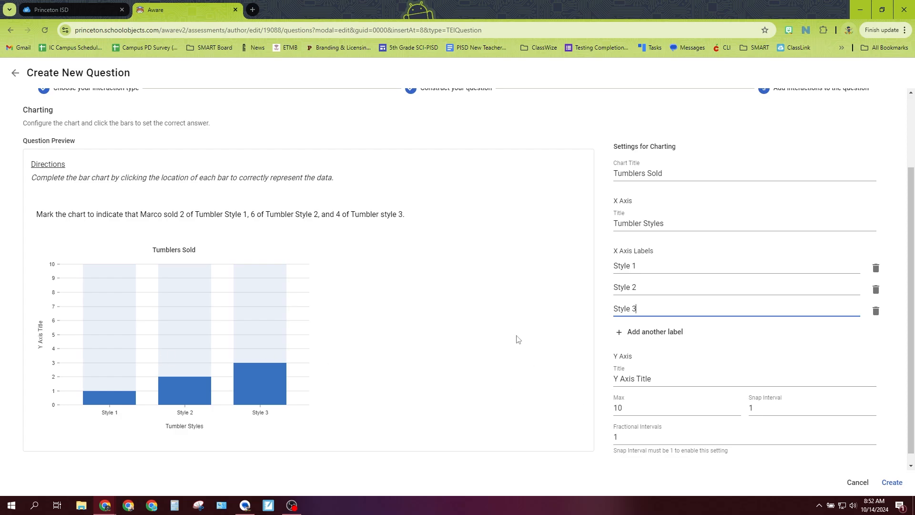
Step: Set the correct bar heights to 2 for Style 1, 6 for Style 2 and 4 for Style 3, and create the question
scroll(550, 331, down, 1)
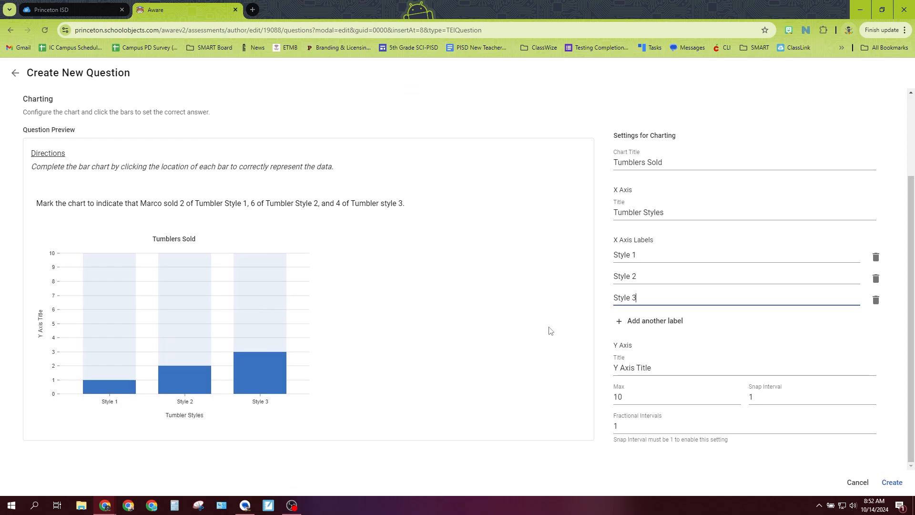
scroll(551, 331, up, 3)
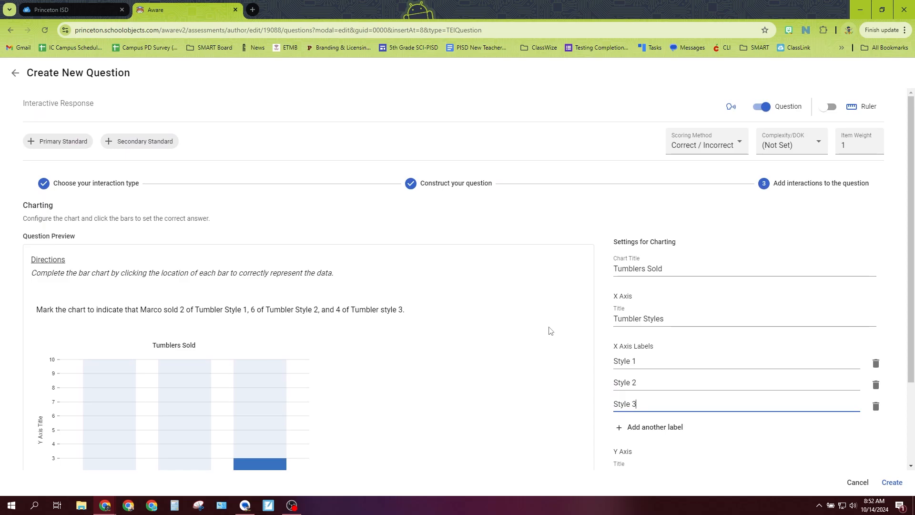
scroll(550, 330, down, 2)
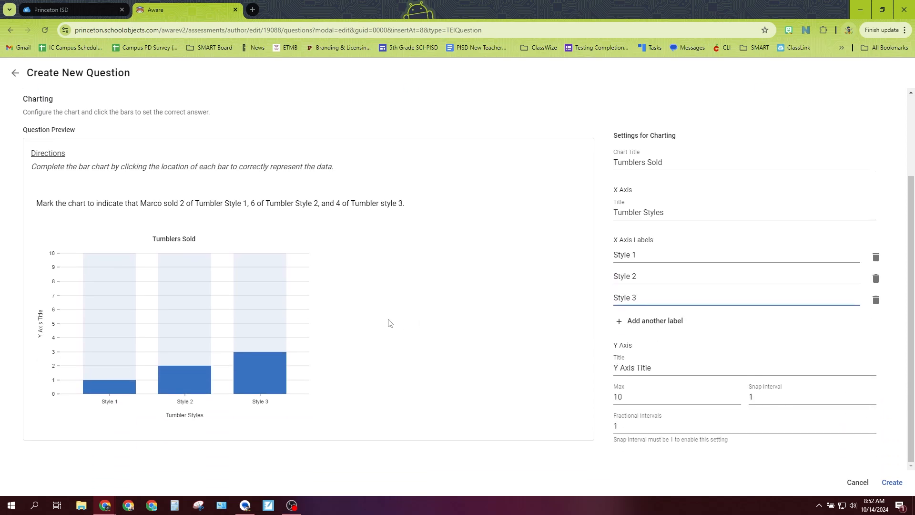
click(257, 338)
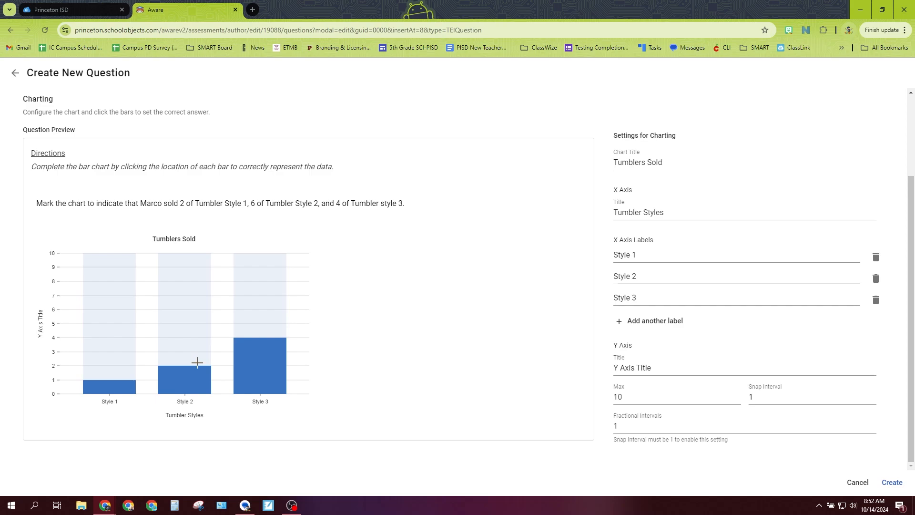
click(190, 311)
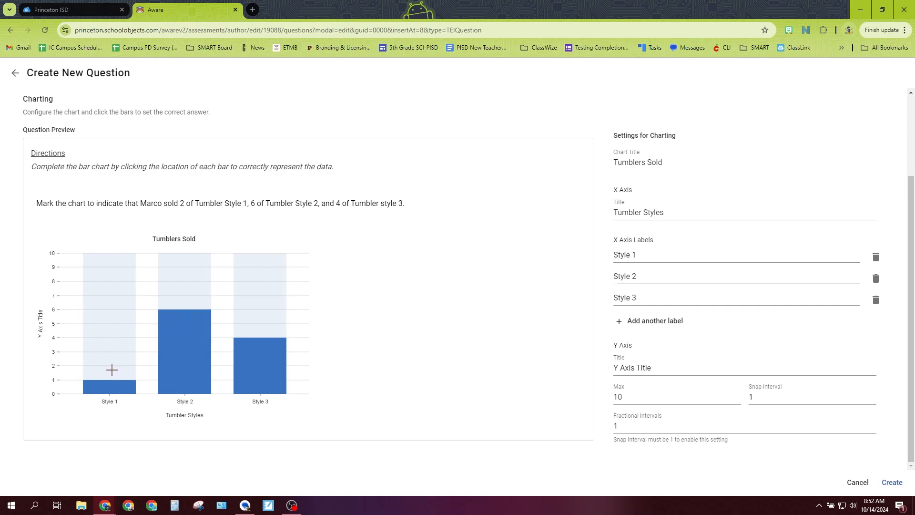
click(111, 369)
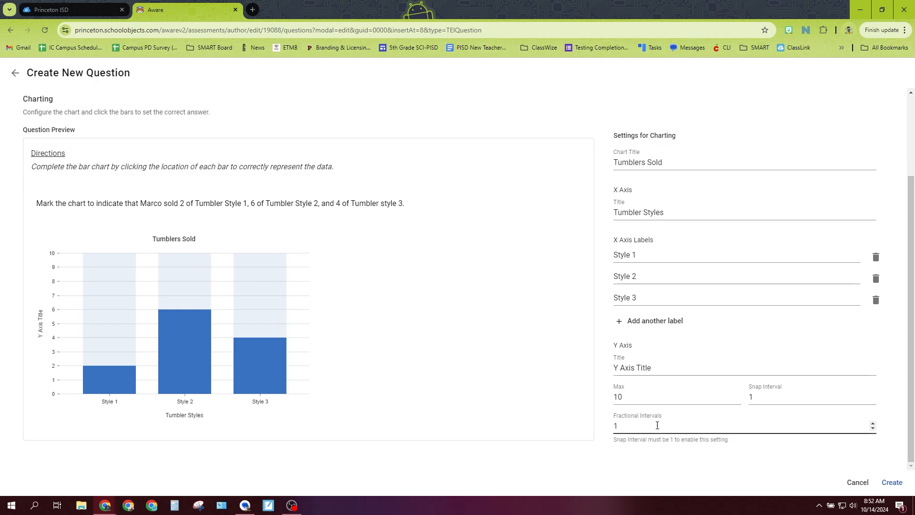
click(892, 482)
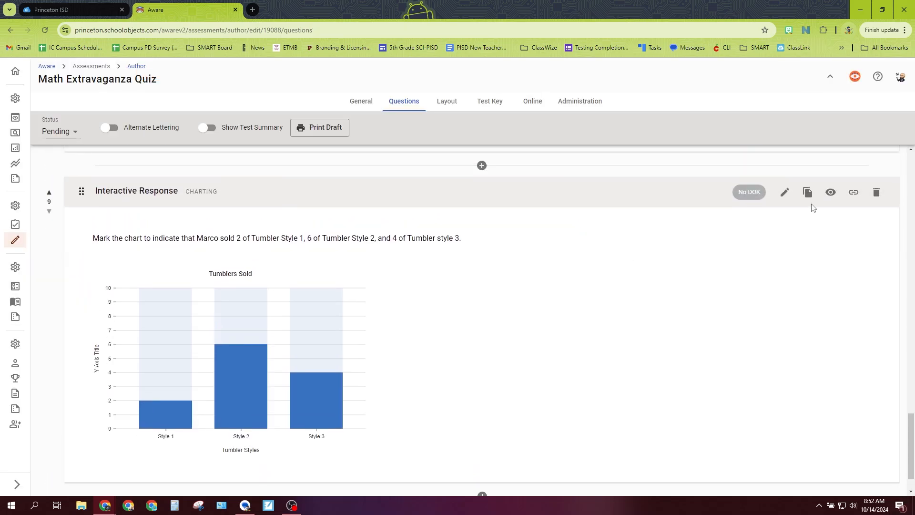
Step: Preview the Charting question as an online test, answer with bars at 2, 6 and 4 for Styles 1 to 3, and close the preview
click(831, 193)
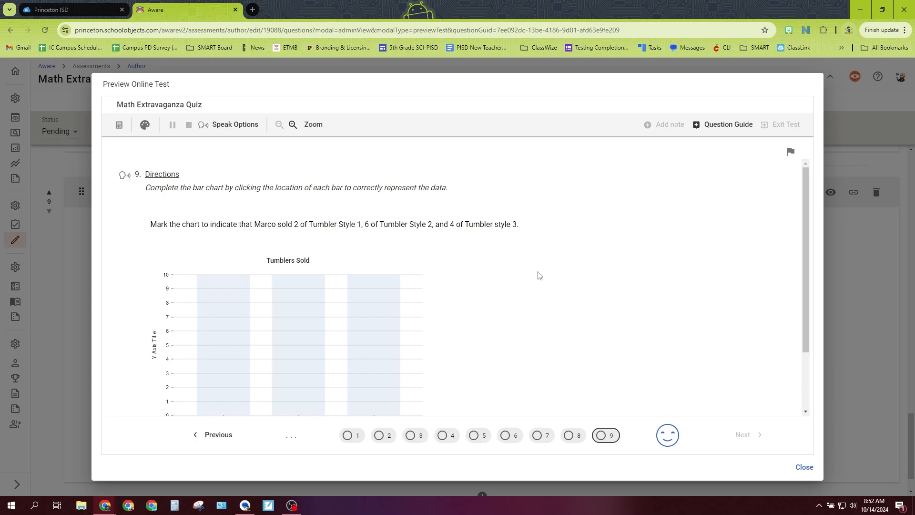
scroll(539, 276, down, 3)
scroll(540, 276, up, 2)
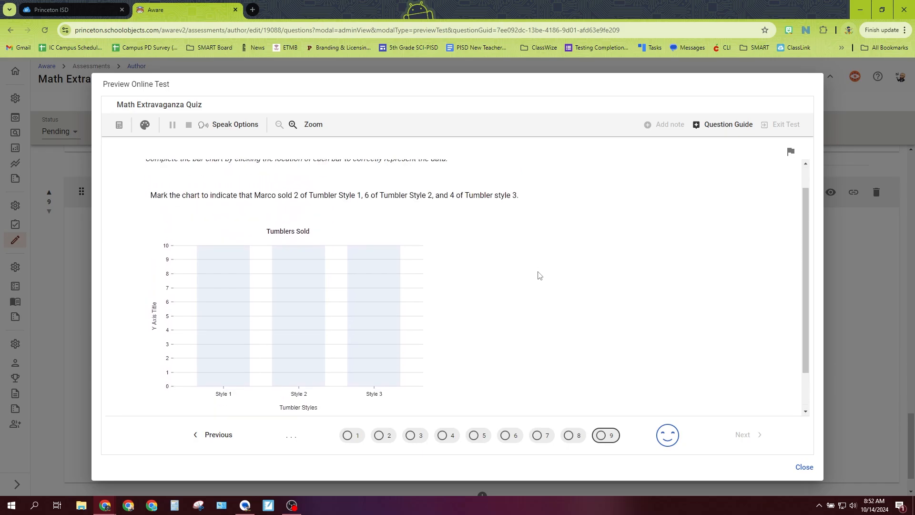
click(376, 330)
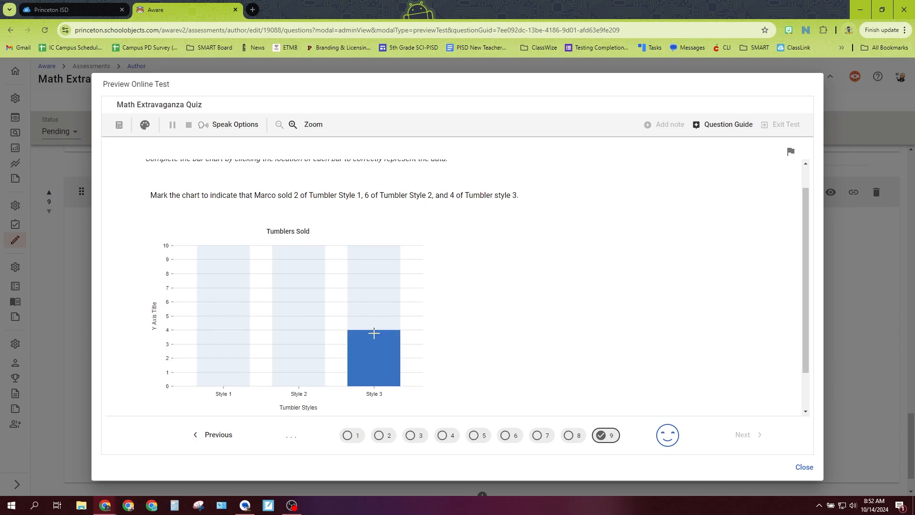
click(306, 324)
click(305, 304)
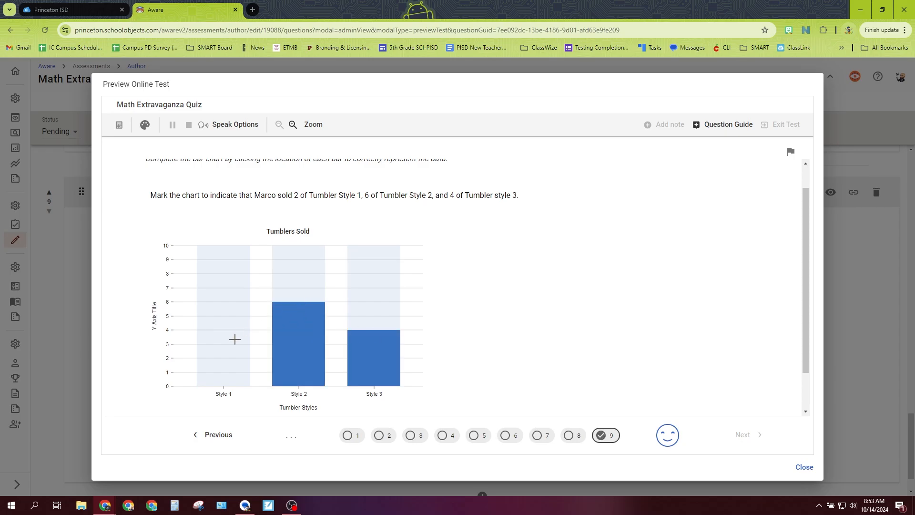
click(222, 363)
scroll(538, 342, down, 1)
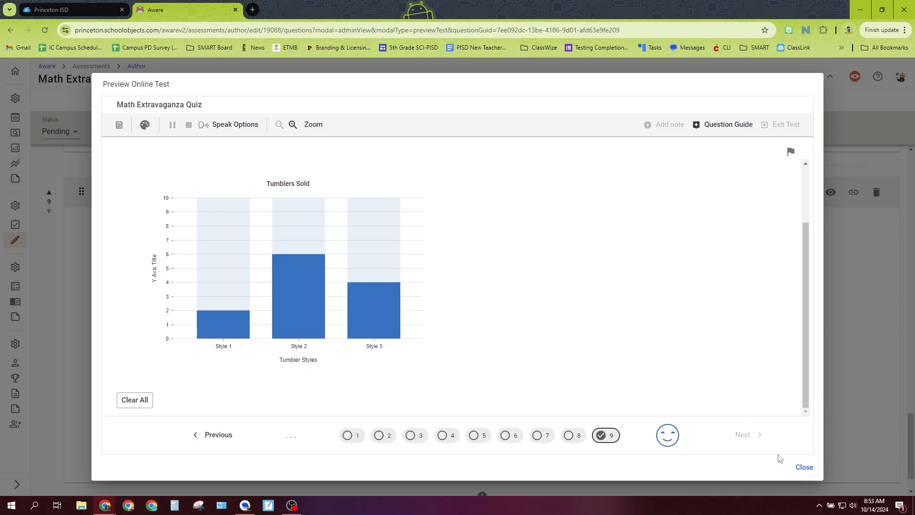
click(804, 468)
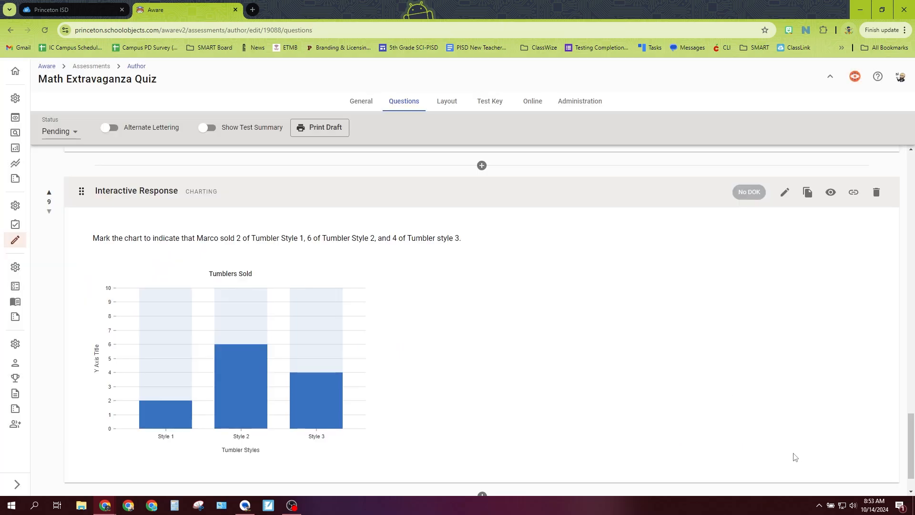
Step: Add a new interactive question of the Basic Graphing type after the Charting question at the end of the quiz
scroll(596, 374, down, 1)
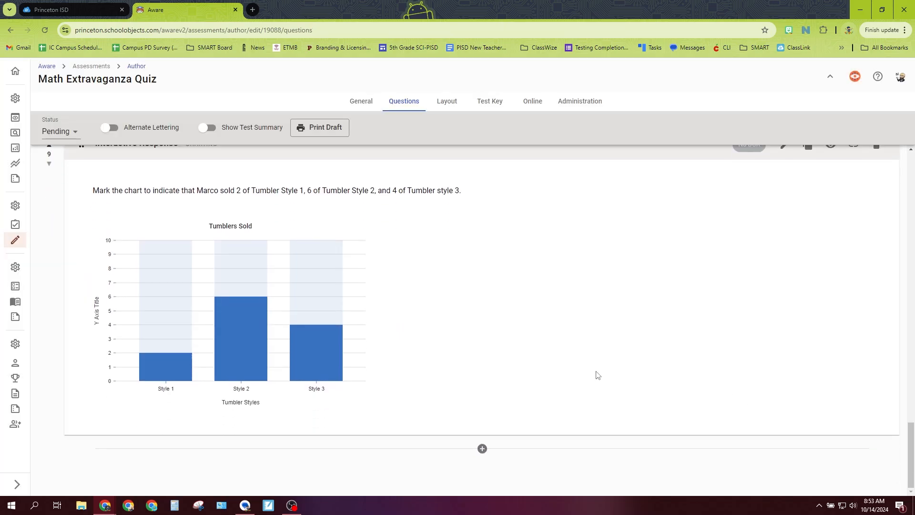
click(482, 448)
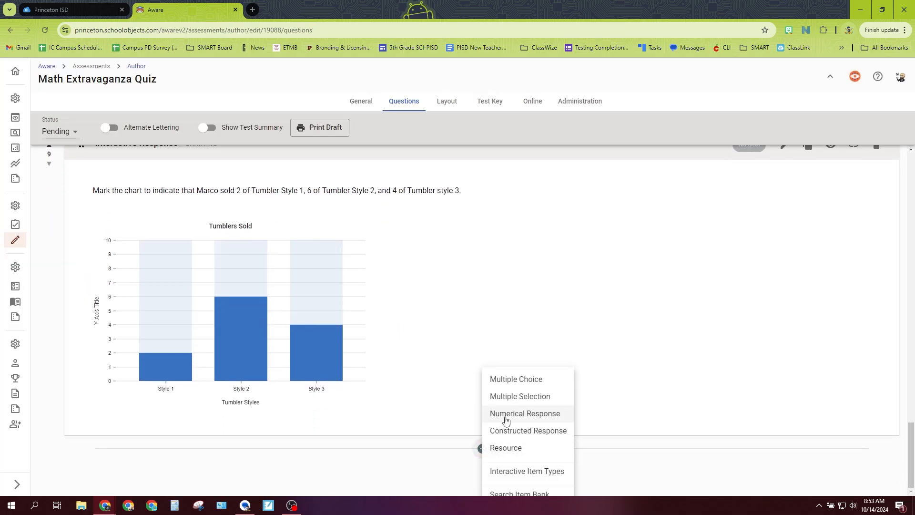
click(519, 471)
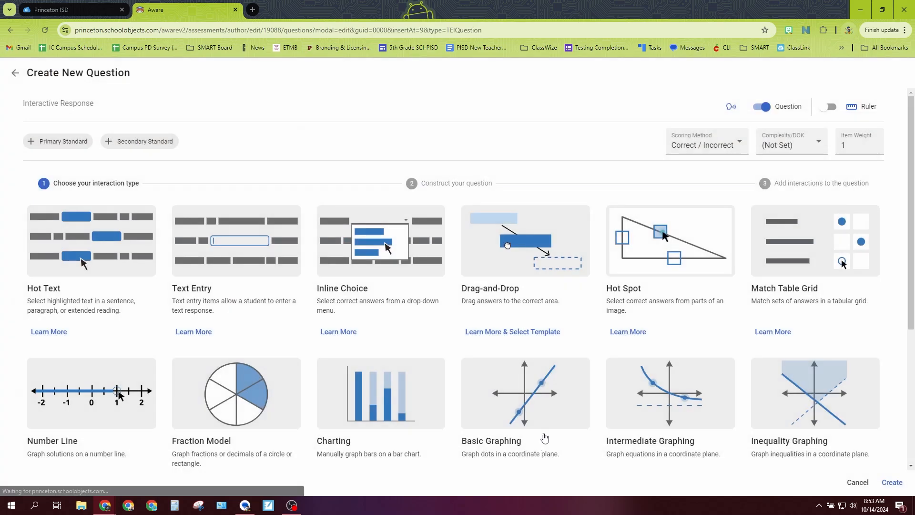
click(500, 386)
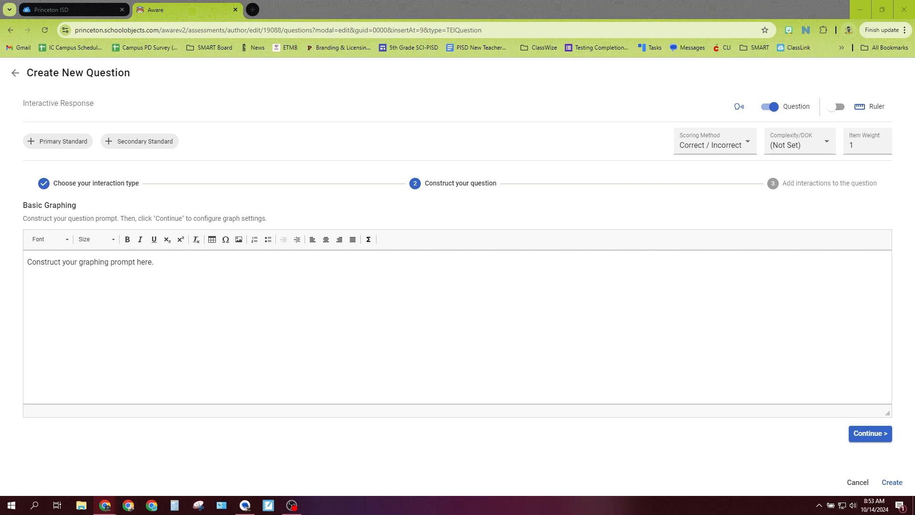
Step: Set the prompt to "Graph the point (2,2). Then graph a second point that has a rise of 2 and a run of 2 from the first point."
click(261, 255)
key(ctrl+a)
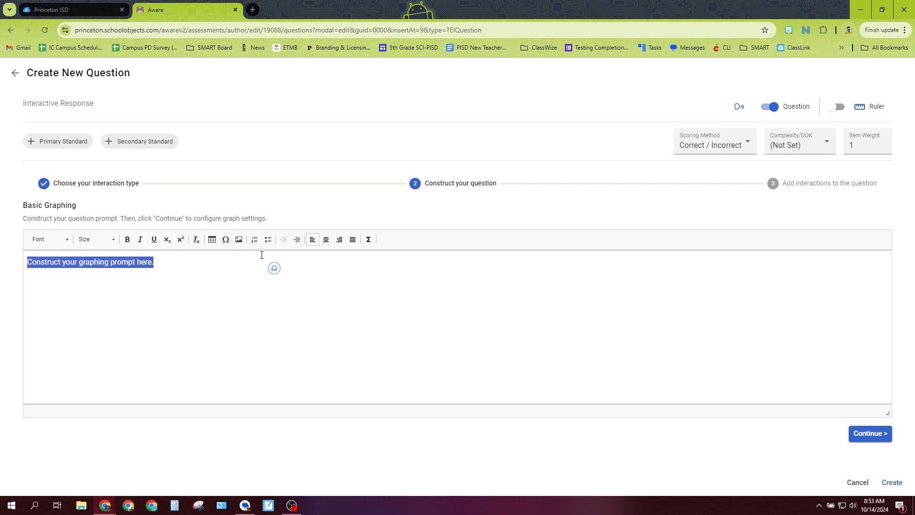
text(Graph the point (2,2). Then graph a second point that has a rise of 2 and a run of 2 from the first point.)
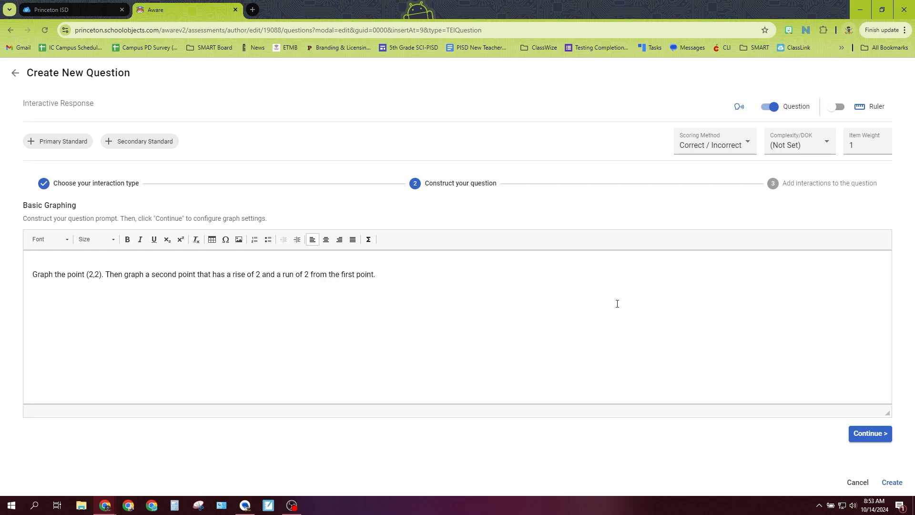
click(869, 434)
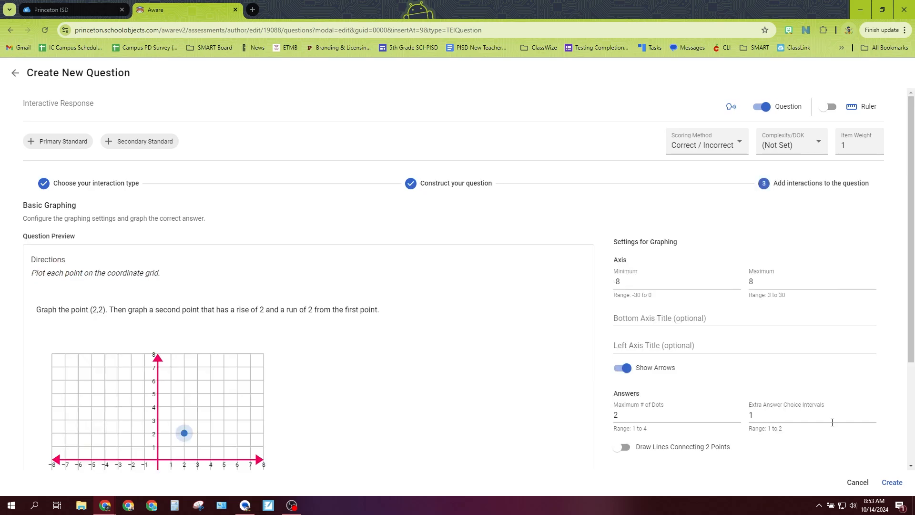
Step: Plot the second correct answer point at (4,4) on the coordinate grid and create the question
scroll(495, 319, down, 3)
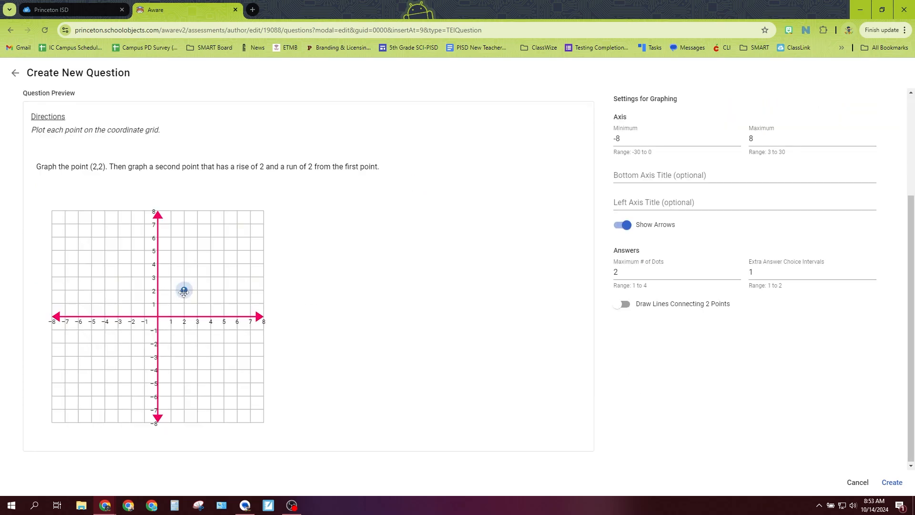
click(211, 264)
scroll(456, 289, up, 2)
scroll(455, 289, down, 2)
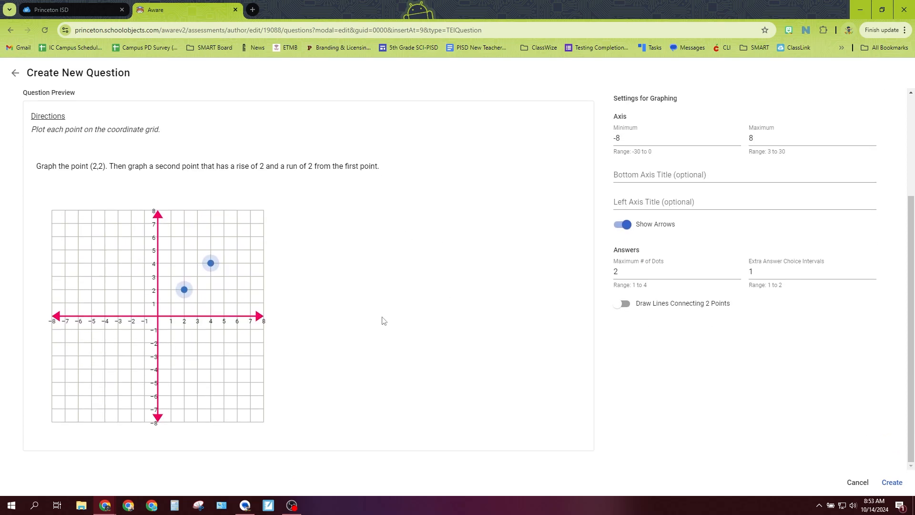
click(892, 482)
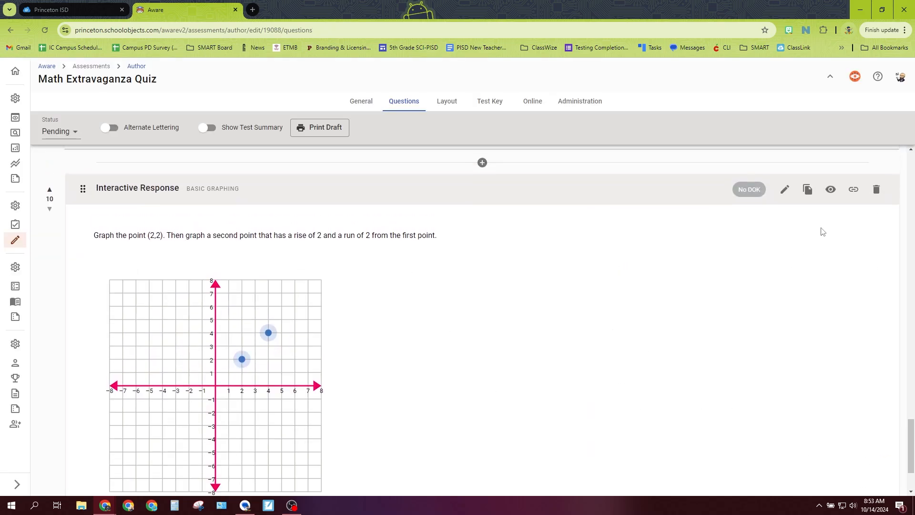
Step: Preview the Basic Graphing question as an online test, answer with points at (2,2) and (4,4), and close the preview
click(831, 189)
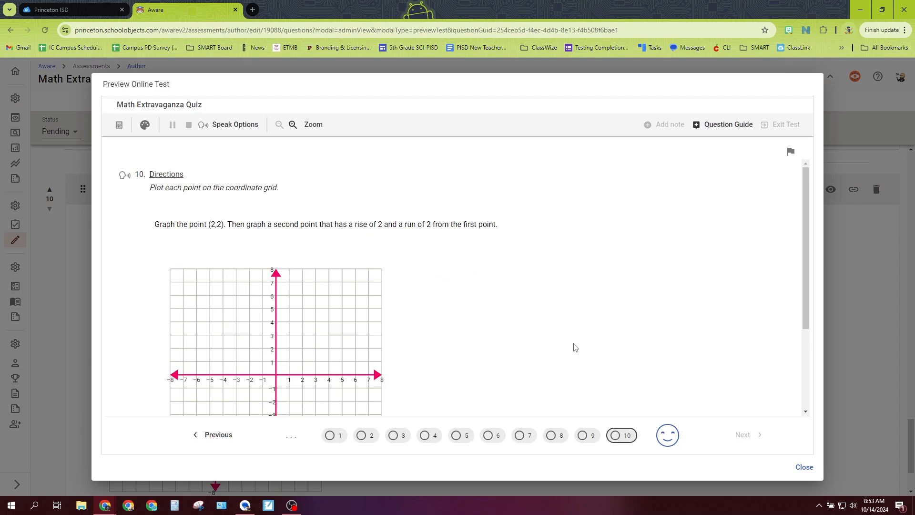
scroll(575, 346, down, 1)
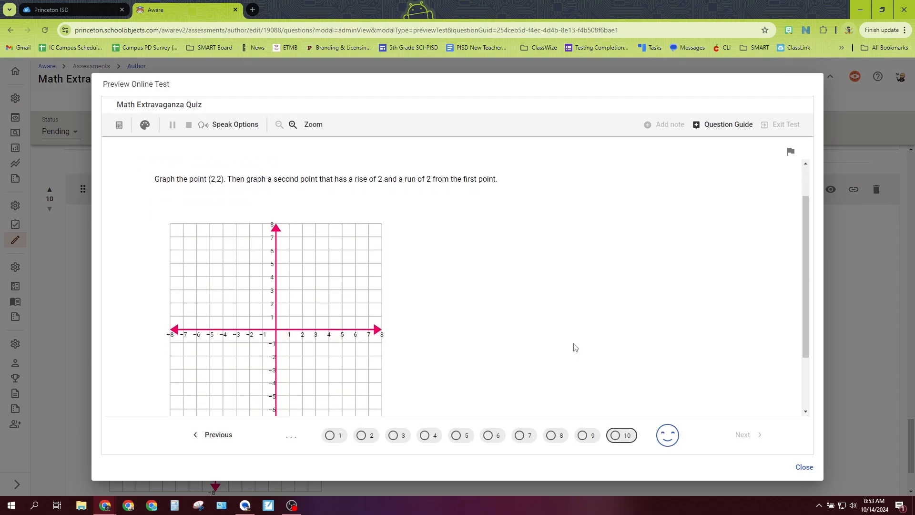
click(303, 301)
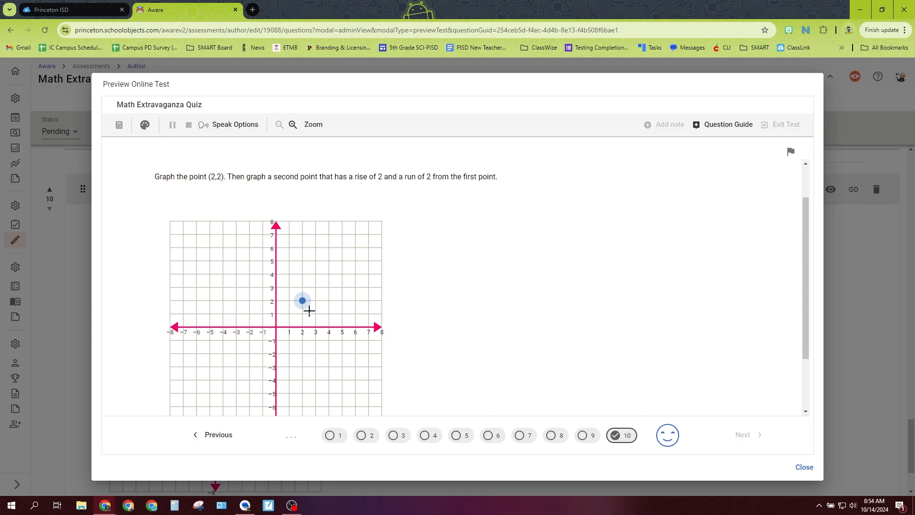
click(329, 274)
scroll(496, 311, down, 2)
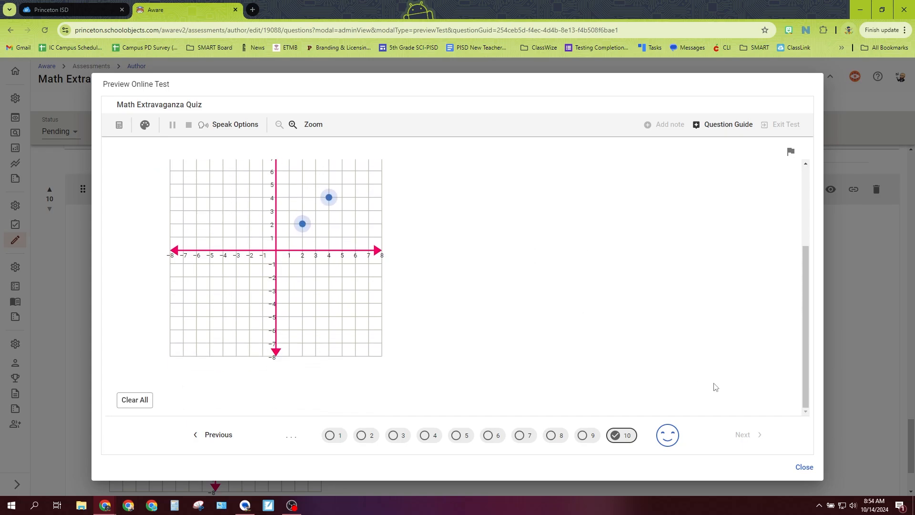
click(805, 467)
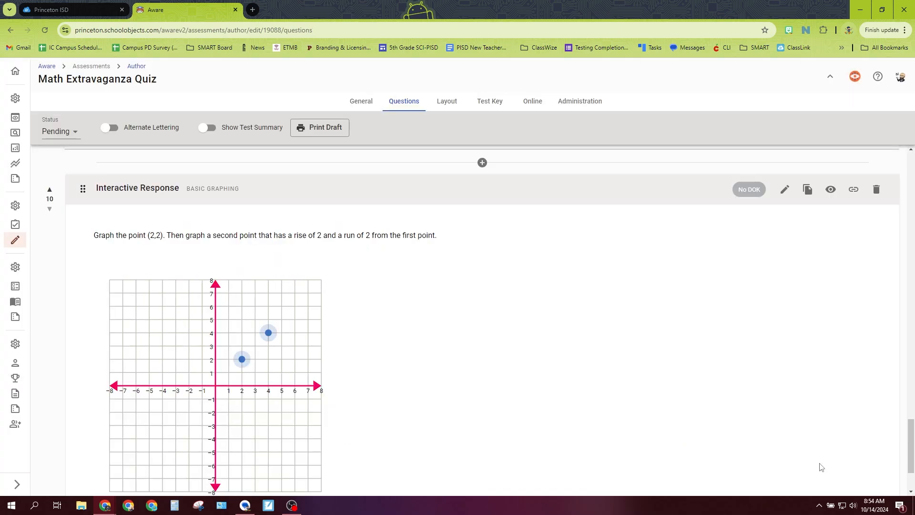